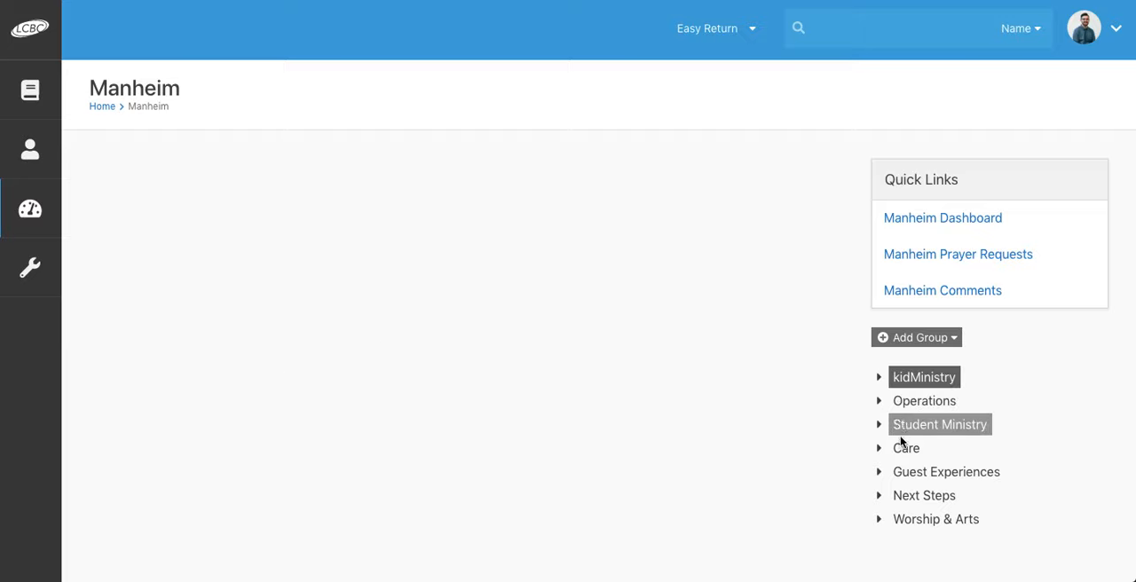
# Step: Open the Off-Site group found under Next Steps > Groups in Manheim's group tree
pyautogui.click(879, 500)
pyautogui.scroll(-1, 877, 502)
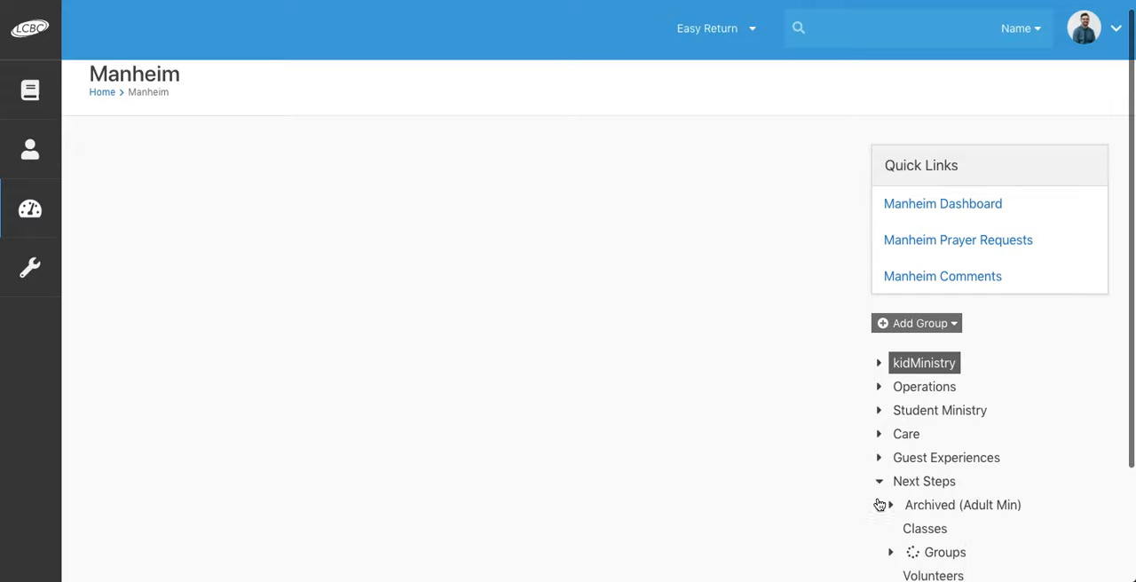
pyautogui.click(891, 497)
pyautogui.scroll(-1, 892, 500)
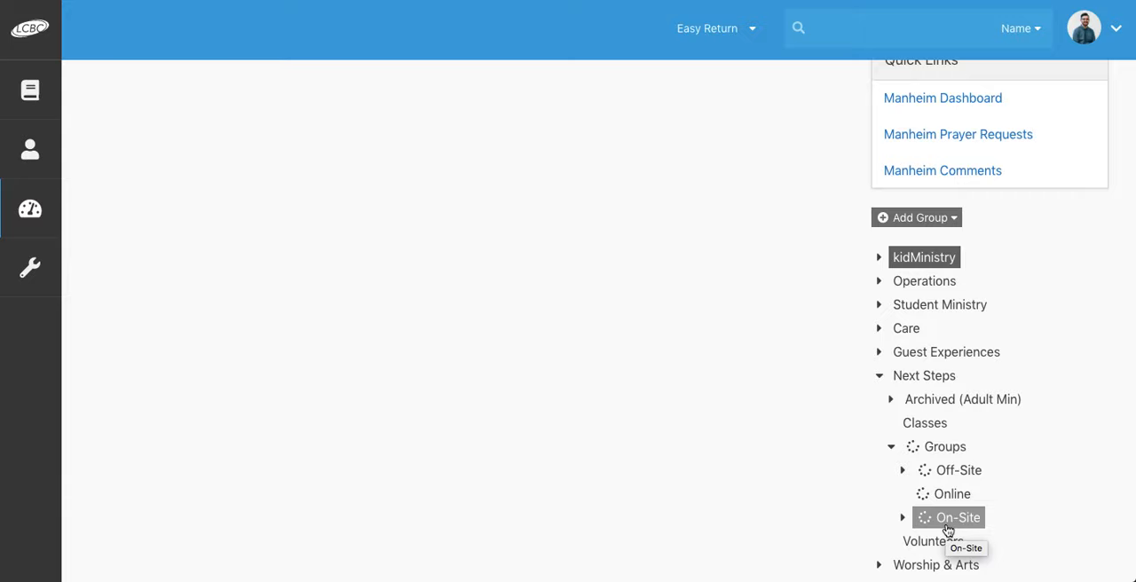
pyautogui.scroll(-1, 948, 530)
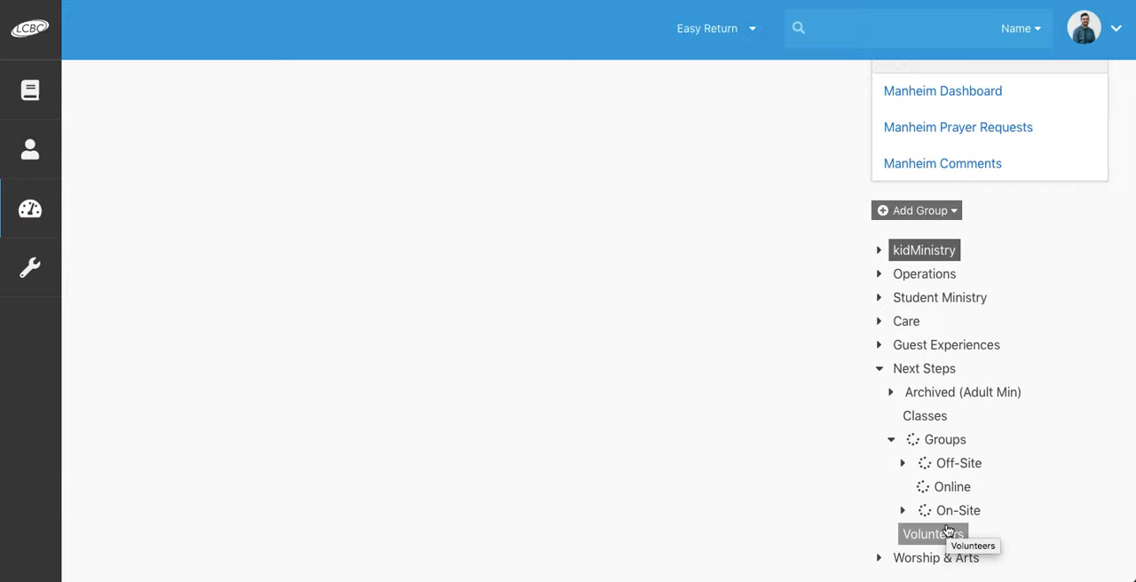
pyautogui.click(930, 467)
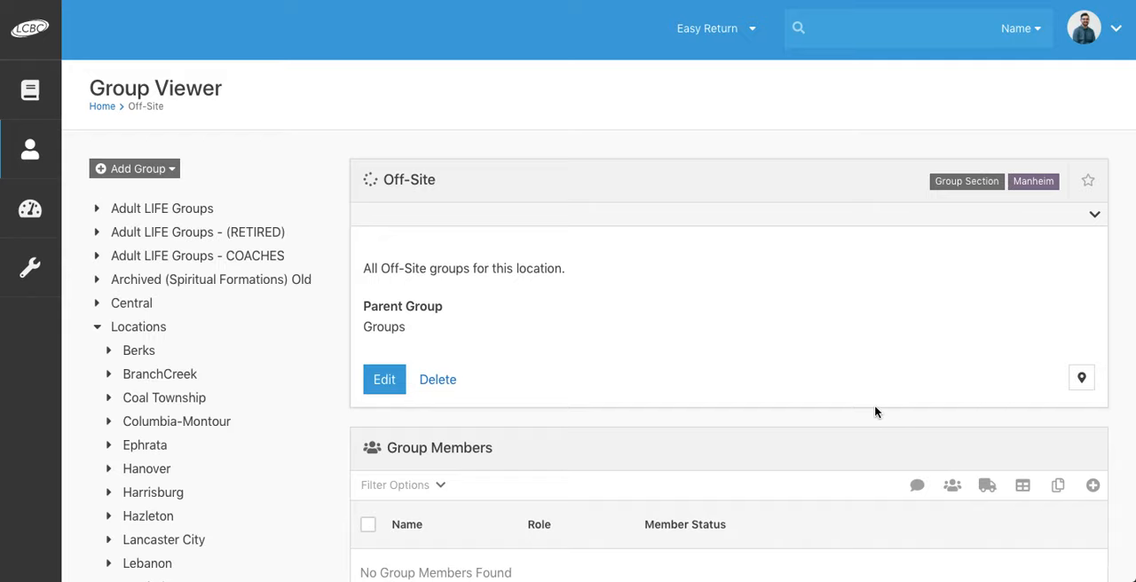
# Step: Start adding a new child group under the Off-Site group
pyautogui.click(172, 172)
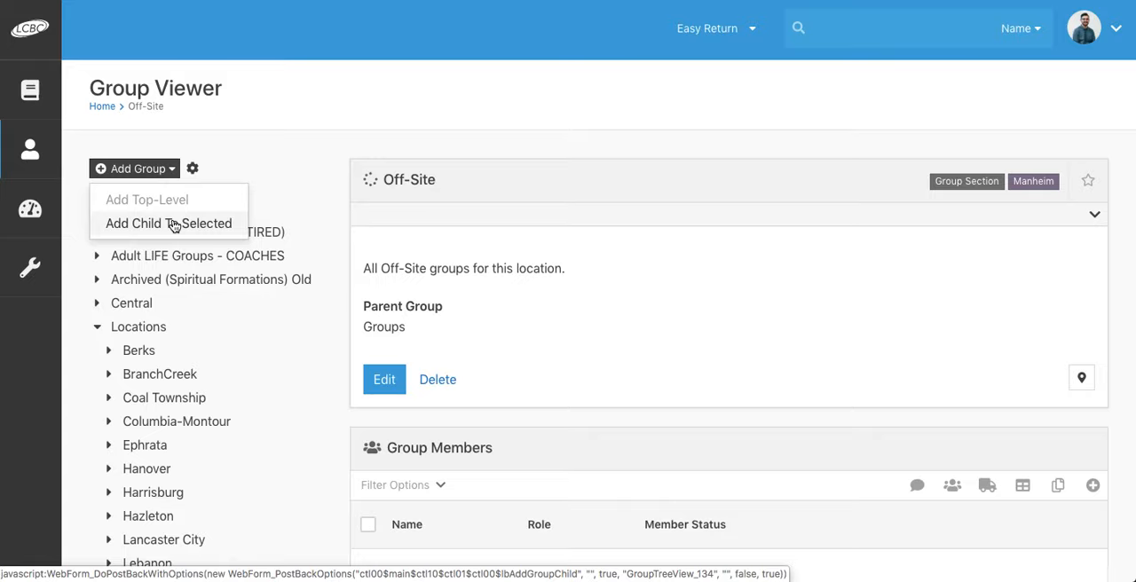
pyautogui.click(174, 224)
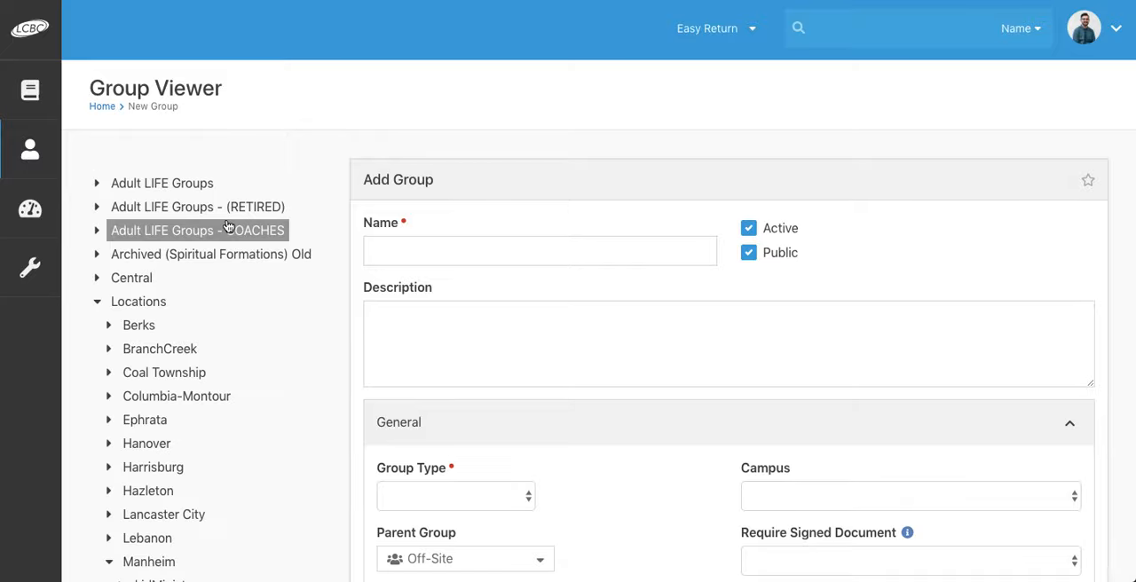
pyautogui.scroll(-5, 392, 204)
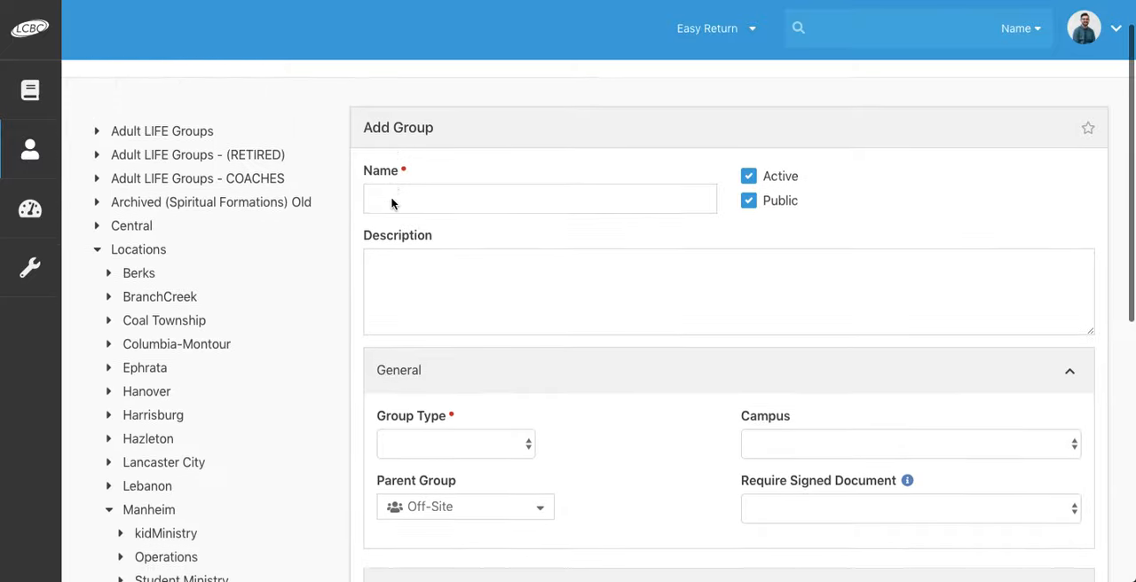
pyautogui.scroll(5, 393, 205)
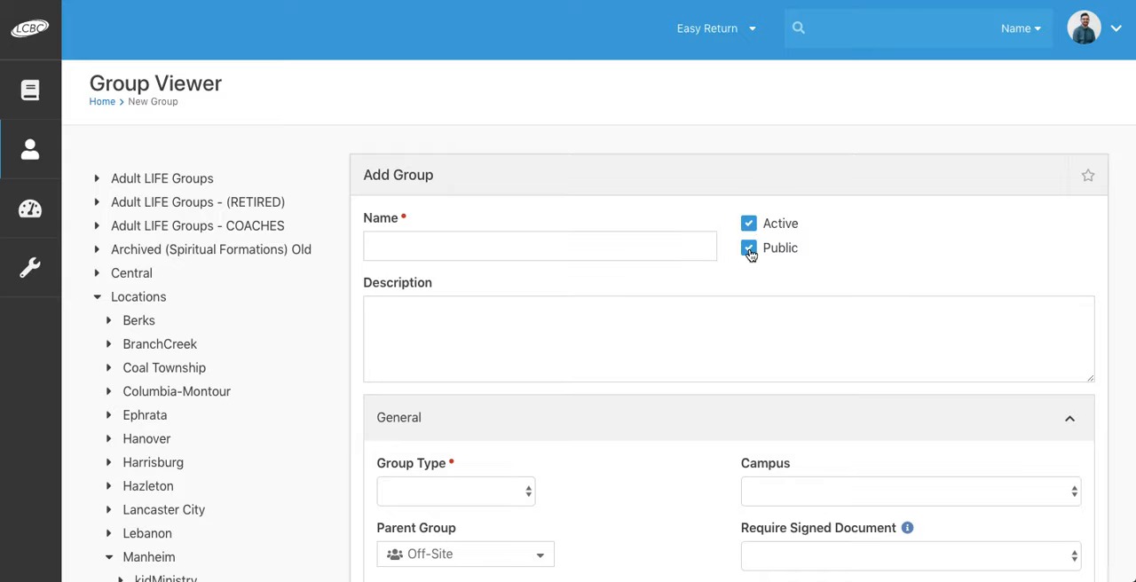
# Step: Make the new group non-public and try the suggested person's name as the group name, clearing it again
pyautogui.click(750, 251)
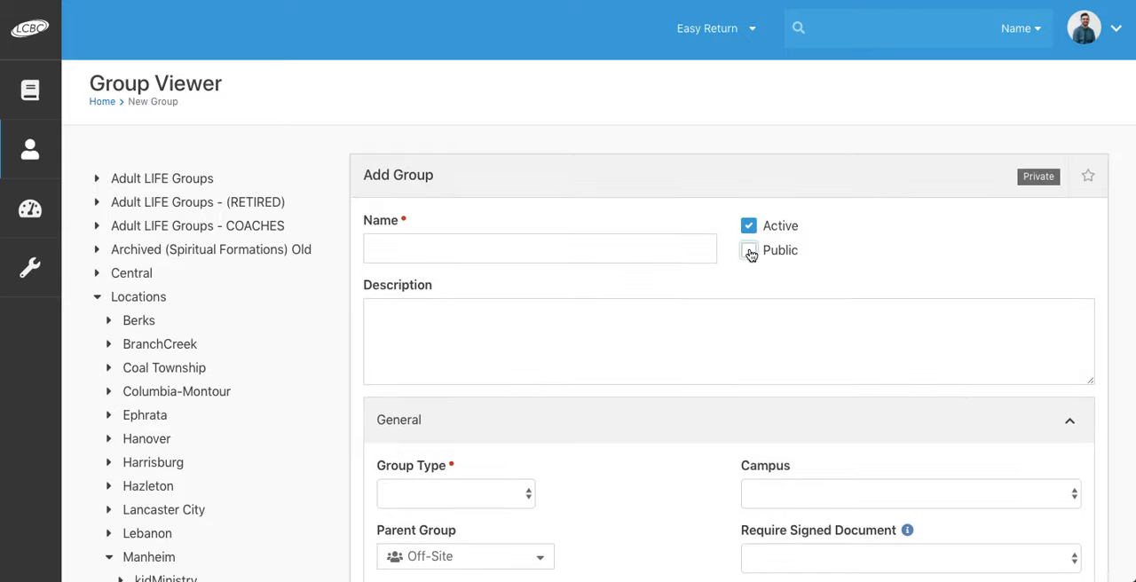
pyautogui.click(644, 247)
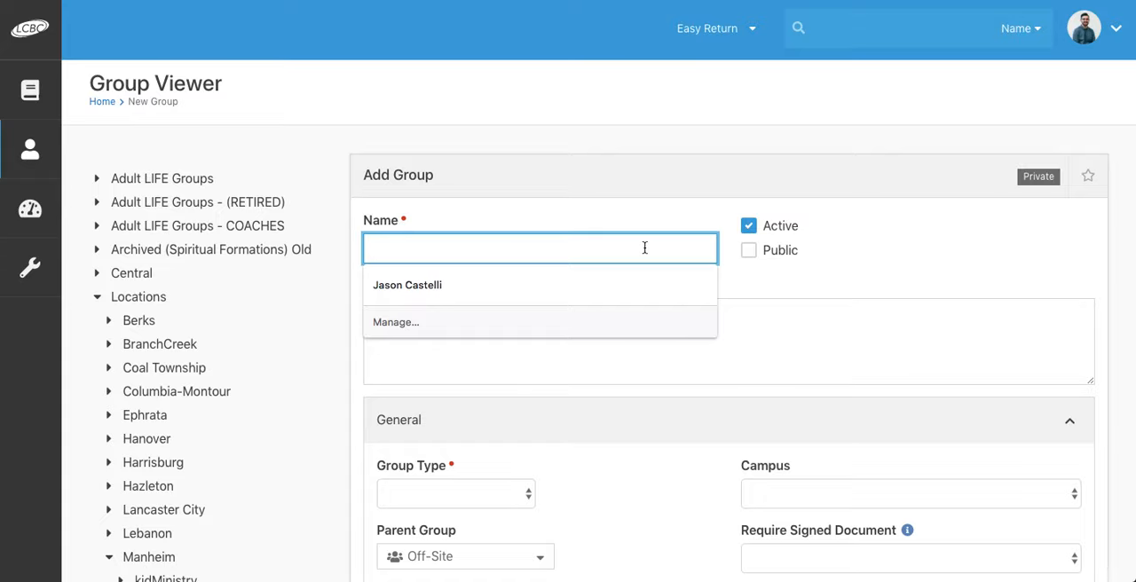
pyautogui.press('Down')
pyautogui.press('Return')
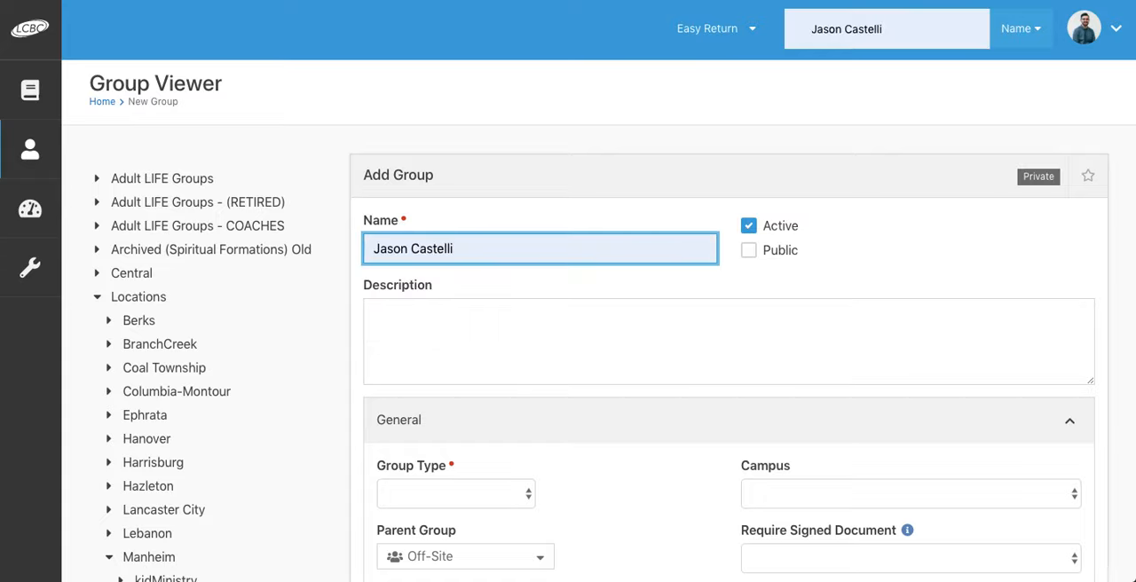
pyautogui.scroll(-2, 586, 408)
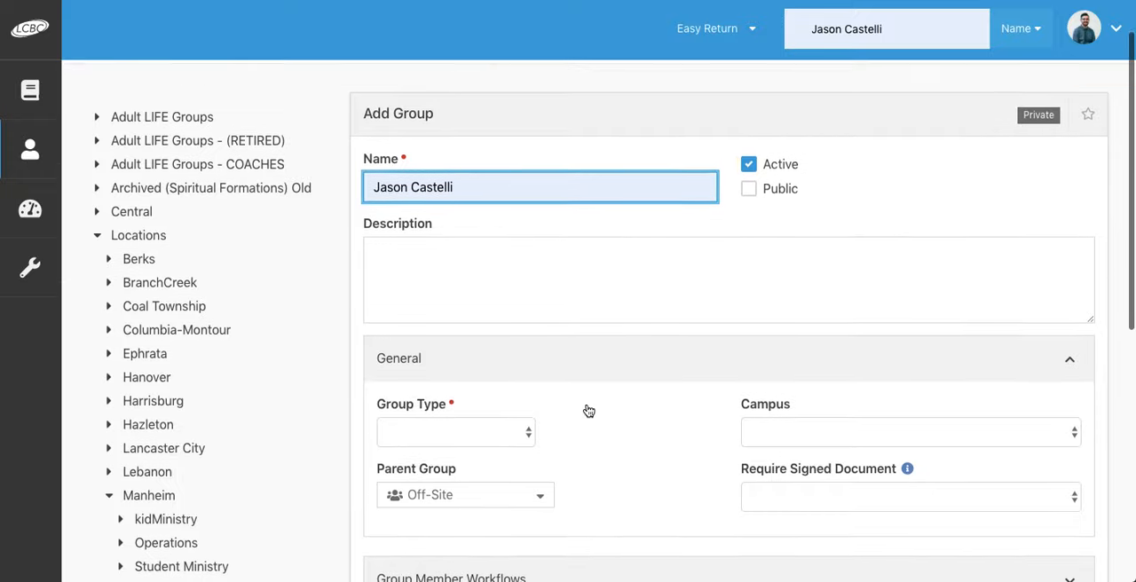
pyautogui.scroll(2, 586, 408)
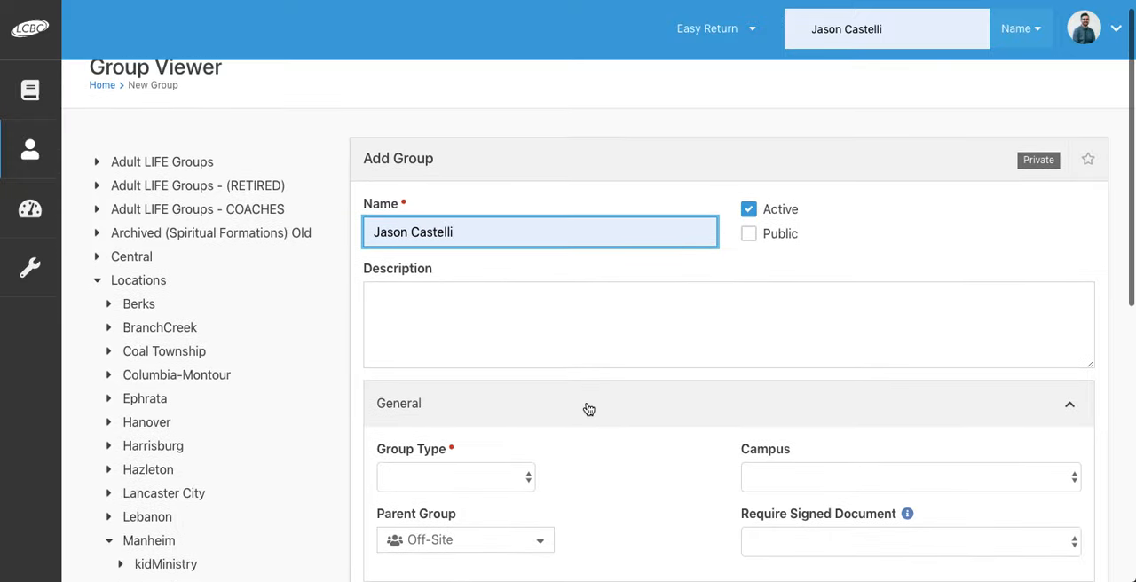
pyautogui.tripleClick(453, 232)
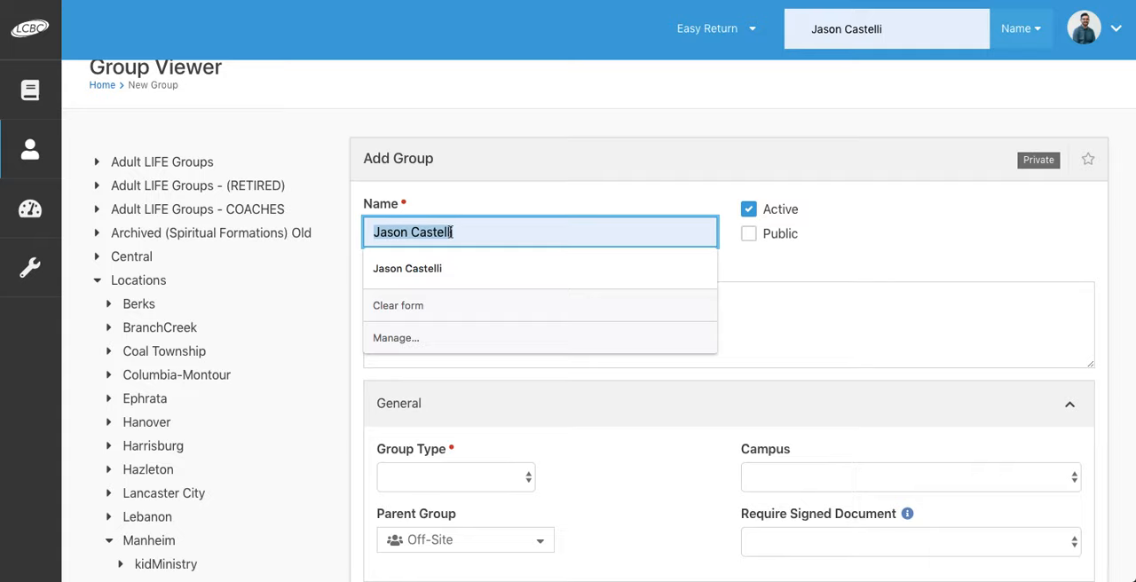
pyautogui.press('BackSpace')
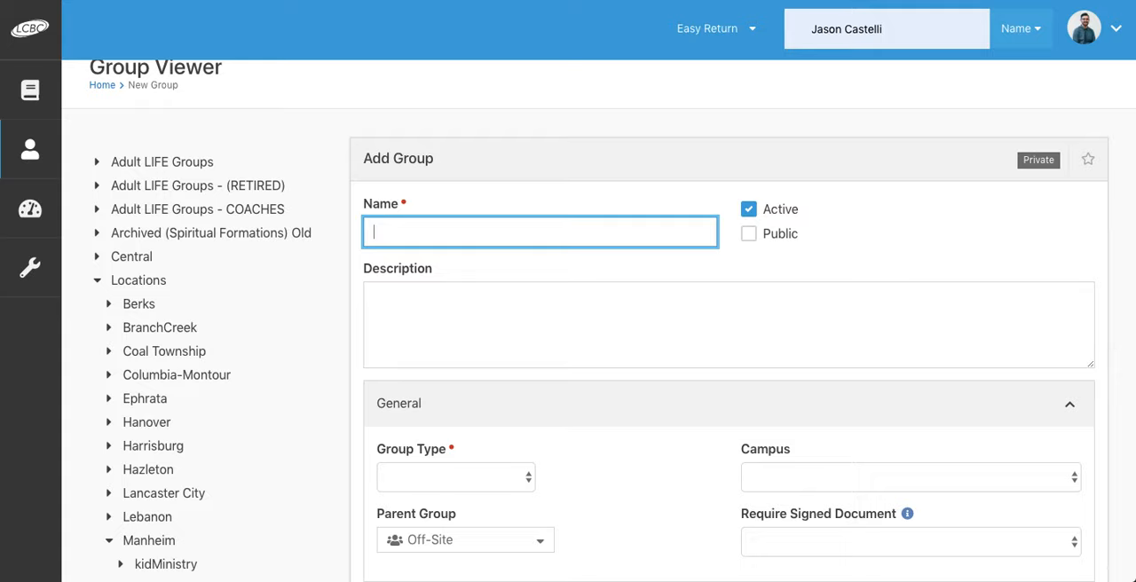
# Step: Name the group "Weekend Recap- Own It Series" and make it public
pyautogui.write('W')
pyautogui.press('BackSpace')
pyautogui.write('Weekend Recap')
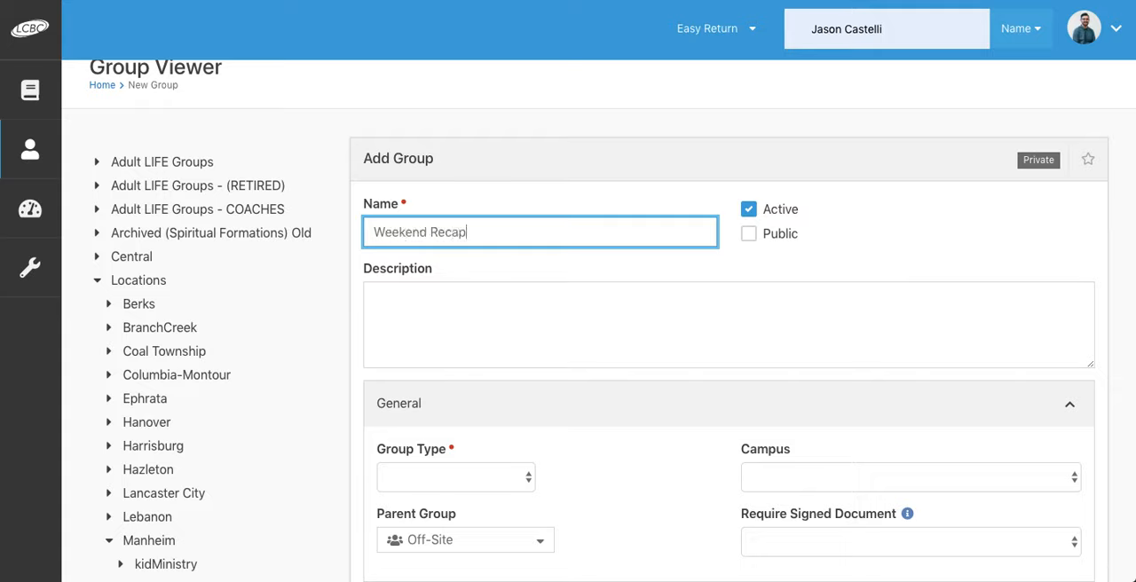
pyautogui.write('- Own It')
pyautogui.press('BackSpace')
pyautogui.press('BackSpace')
pyautogui.write('It Series')
pyautogui.click(750, 233)
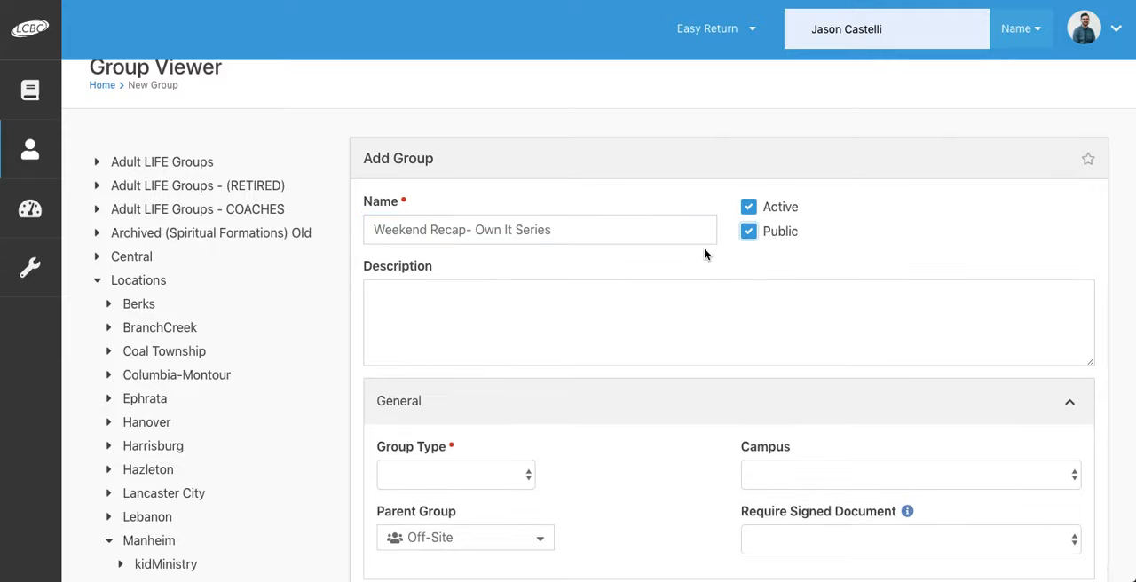
# Step: Paste the prepared description about applying the Own It Series weekend teaching with Message-Based Questions, and correct "Lead by" to "Led by"
pyautogui.scroll(-1, 704, 255)
pyautogui.click(603, 309)
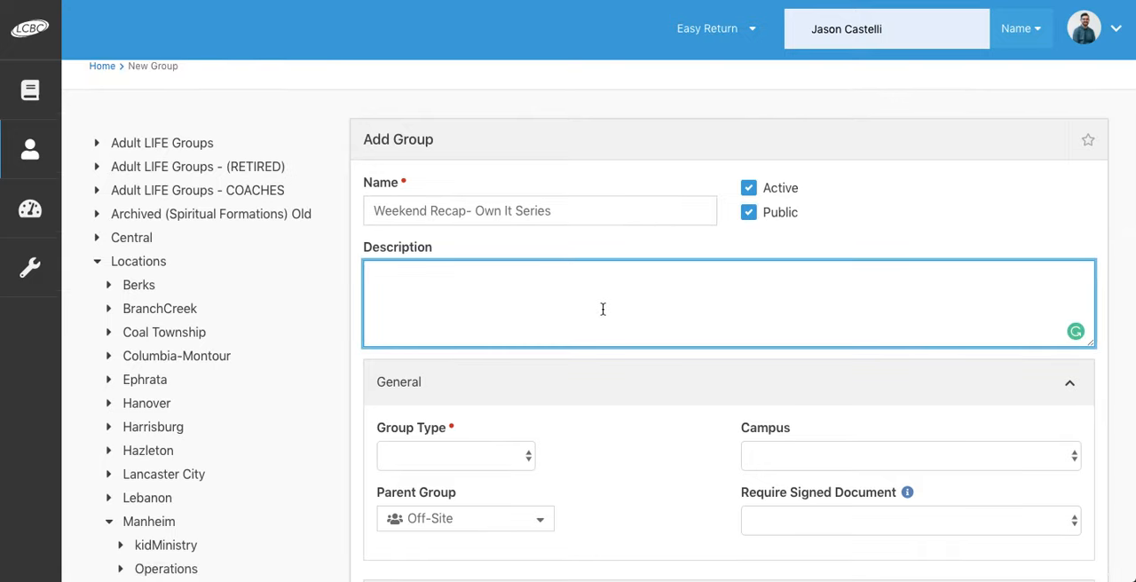
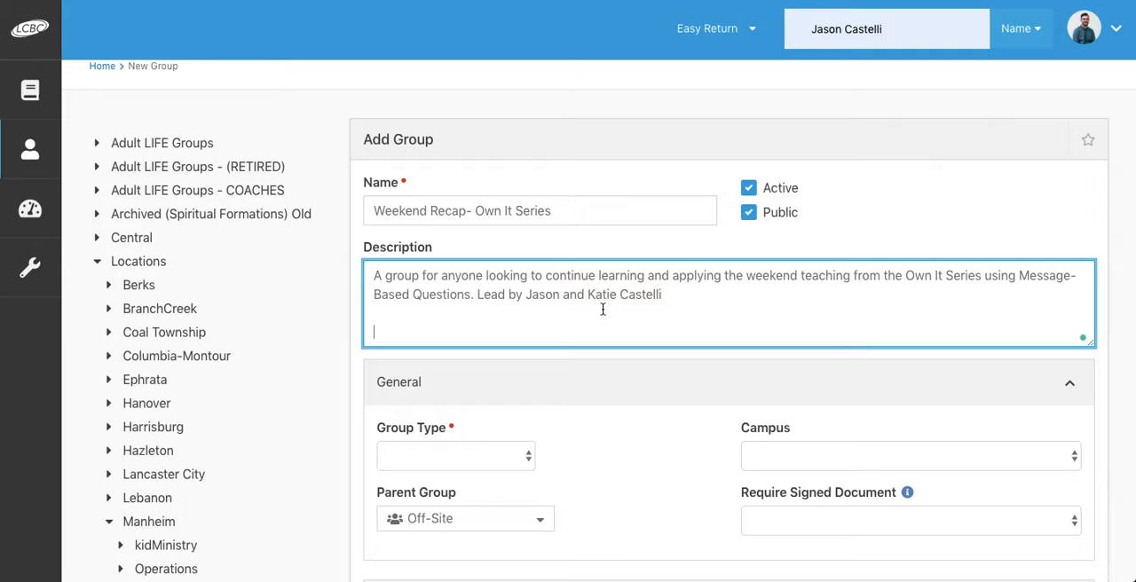
pyautogui.click(499, 295)
pyautogui.press('BackSpace')
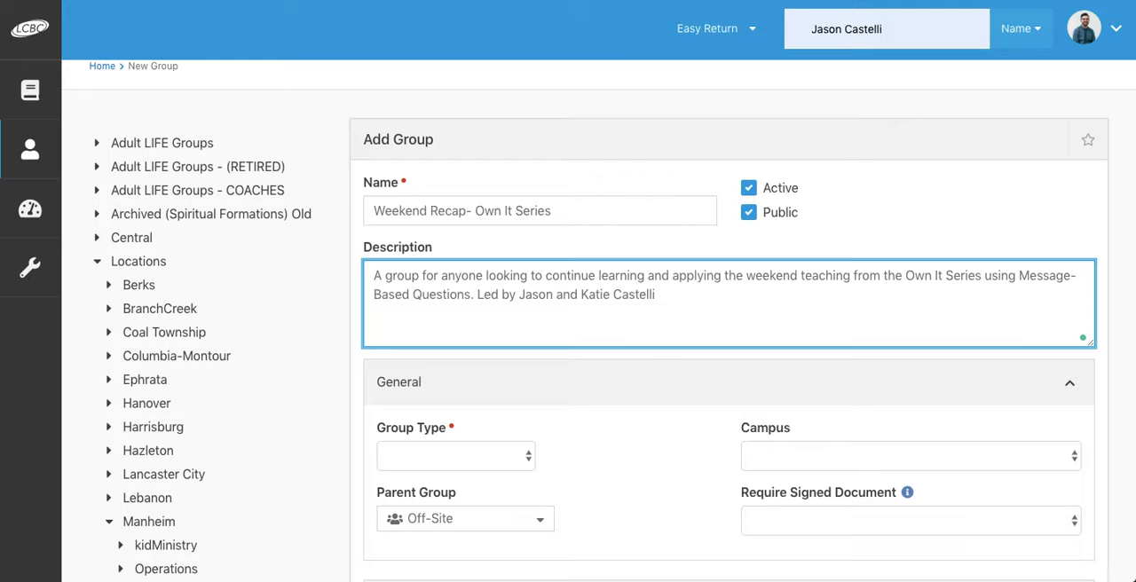
# Step: Set the group type to Adult Groups and the campus to Manheim
pyautogui.scroll(-2, 612, 320)
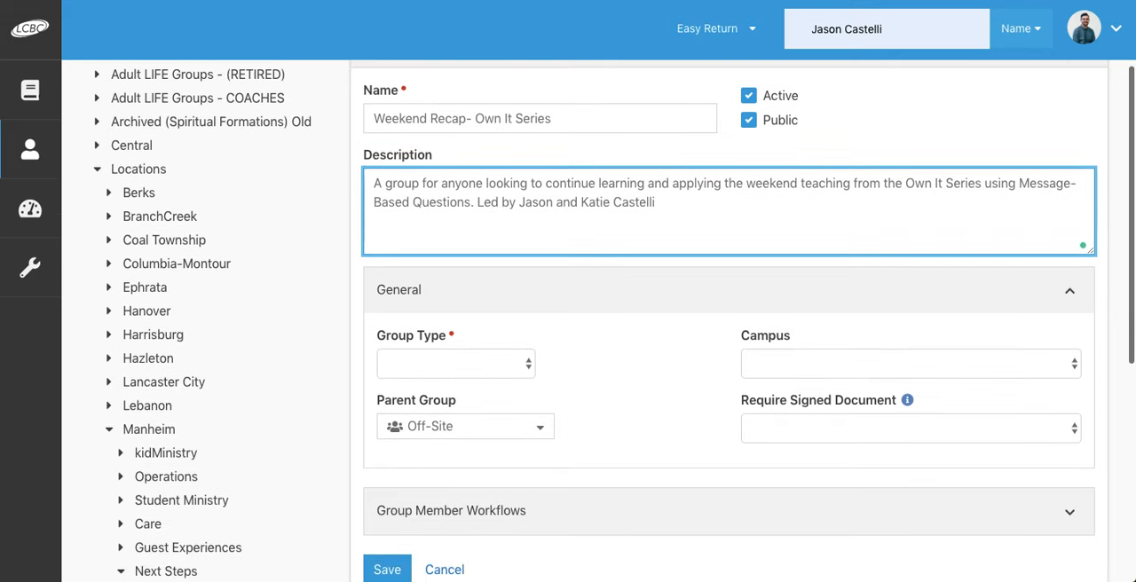
pyautogui.scroll(-1, 450, 325)
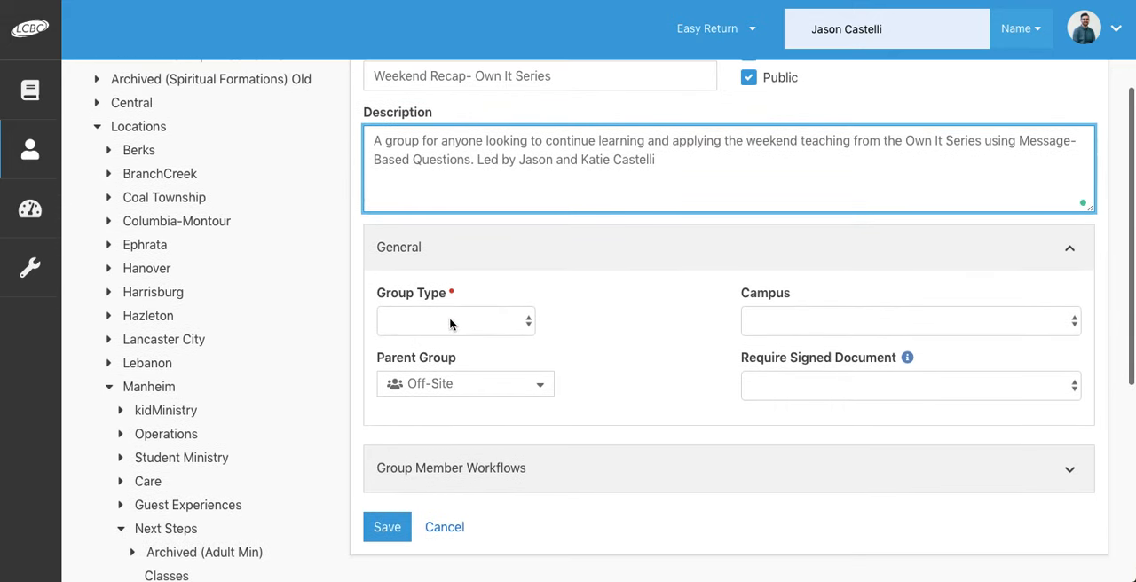
pyautogui.click(443, 324)
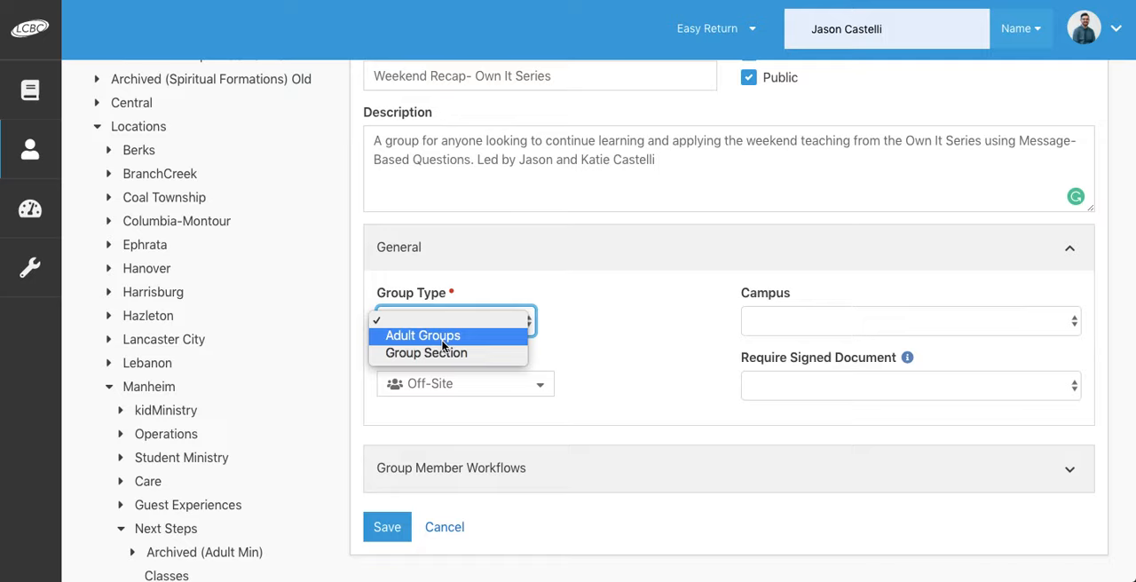
pyautogui.click(443, 345)
pyautogui.click(780, 323)
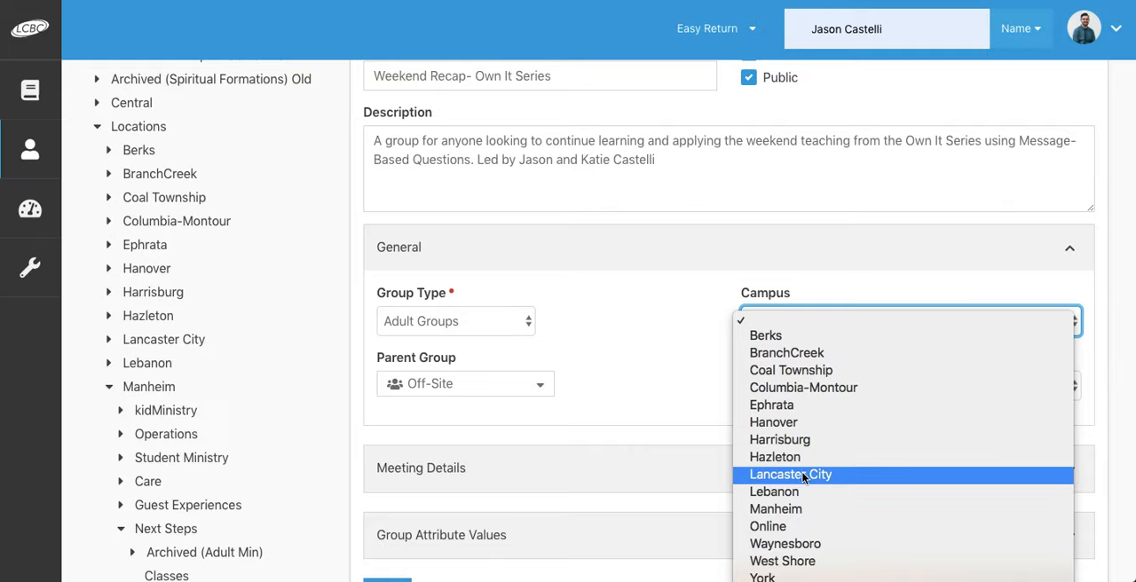
pyautogui.click(781, 510)
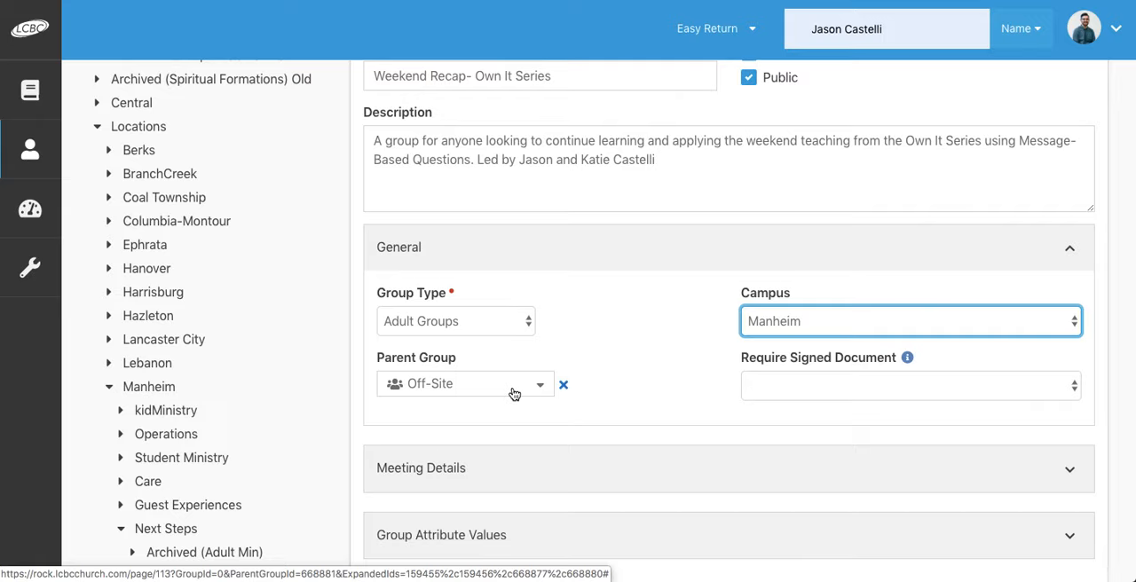
# Step: Expand the meeting details, start adding a group location, and open its location picker
pyautogui.scroll(-2, 513, 394)
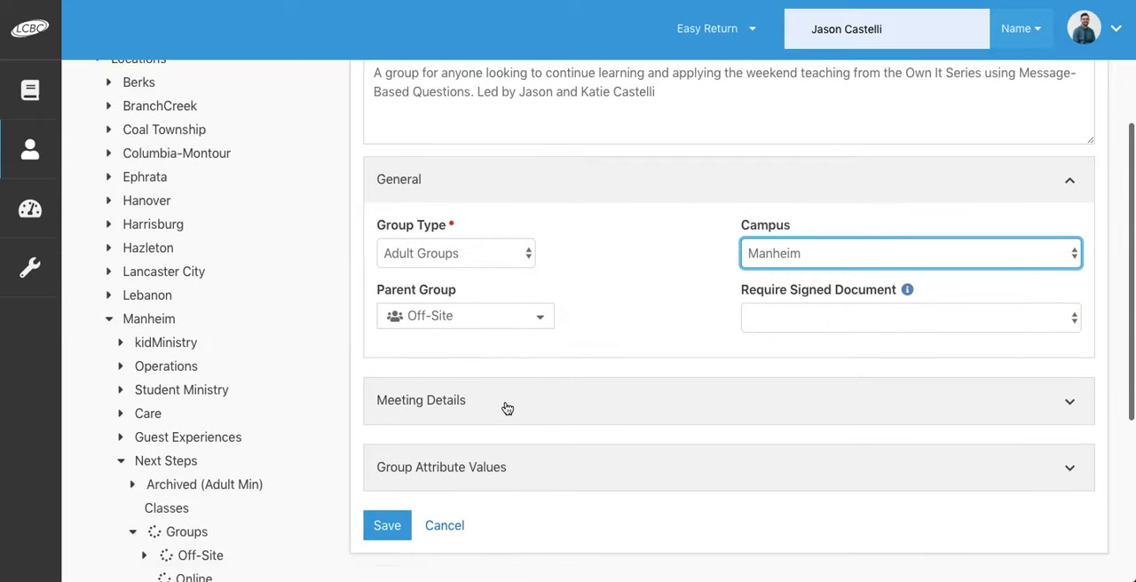
pyautogui.click(507, 408)
pyautogui.scroll(-2, 504, 406)
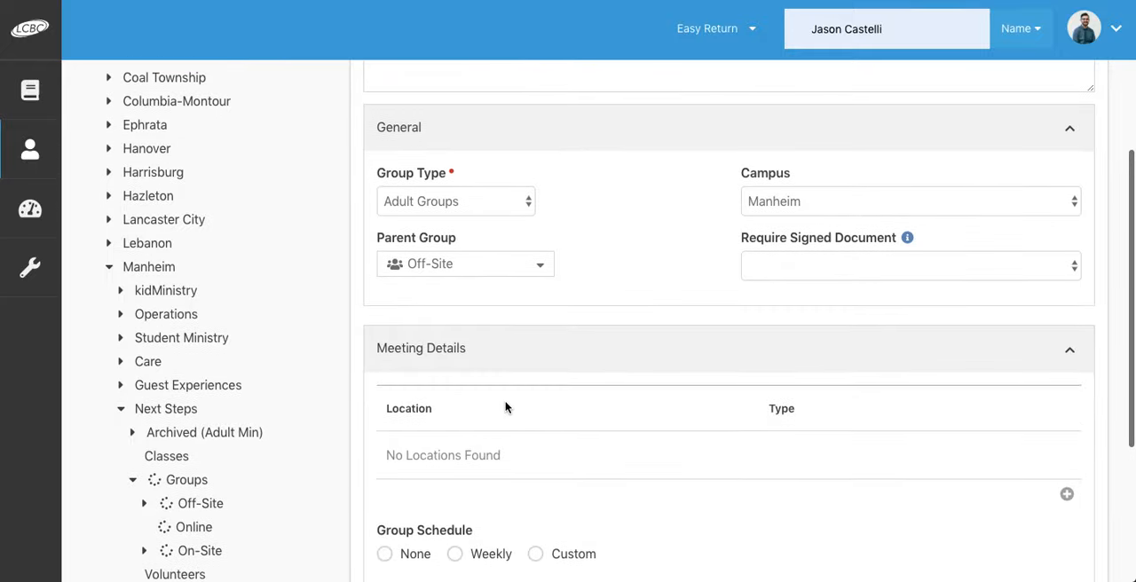
pyautogui.scroll(-1, 506, 407)
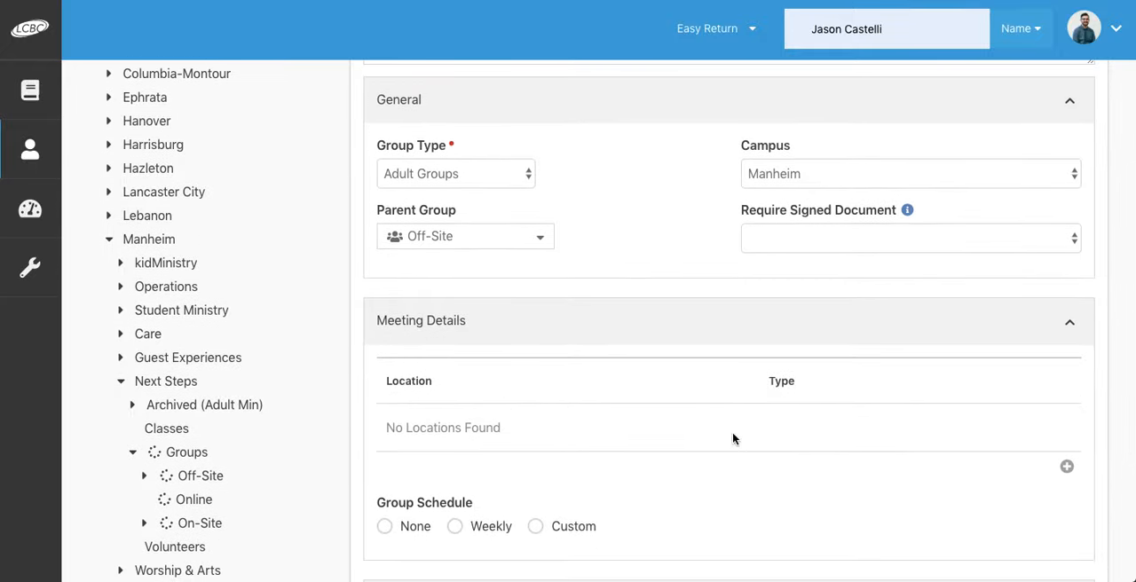
pyautogui.click(1067, 468)
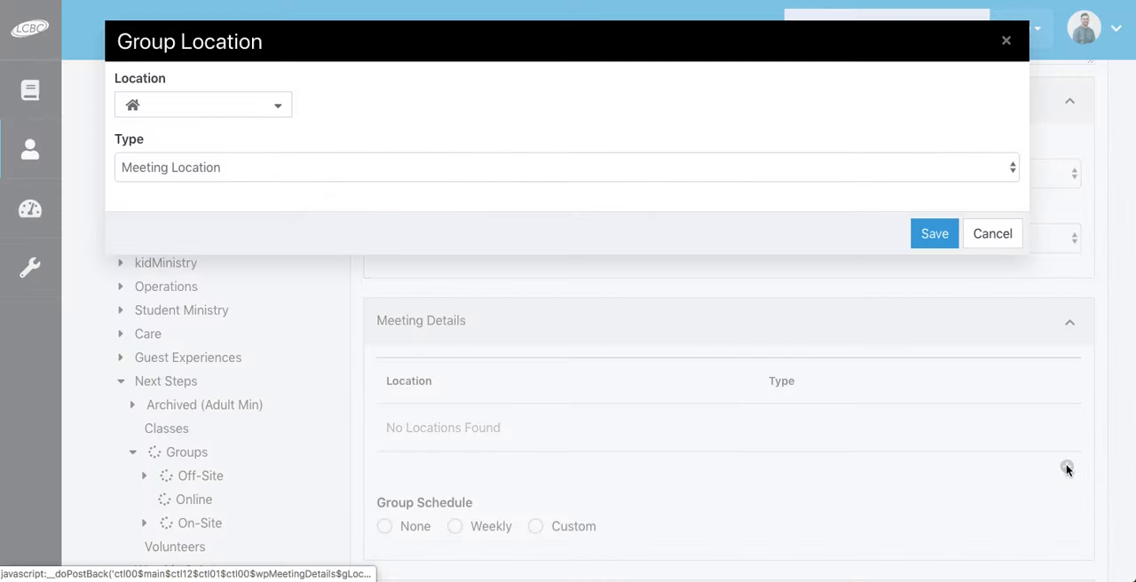
pyautogui.click(261, 108)
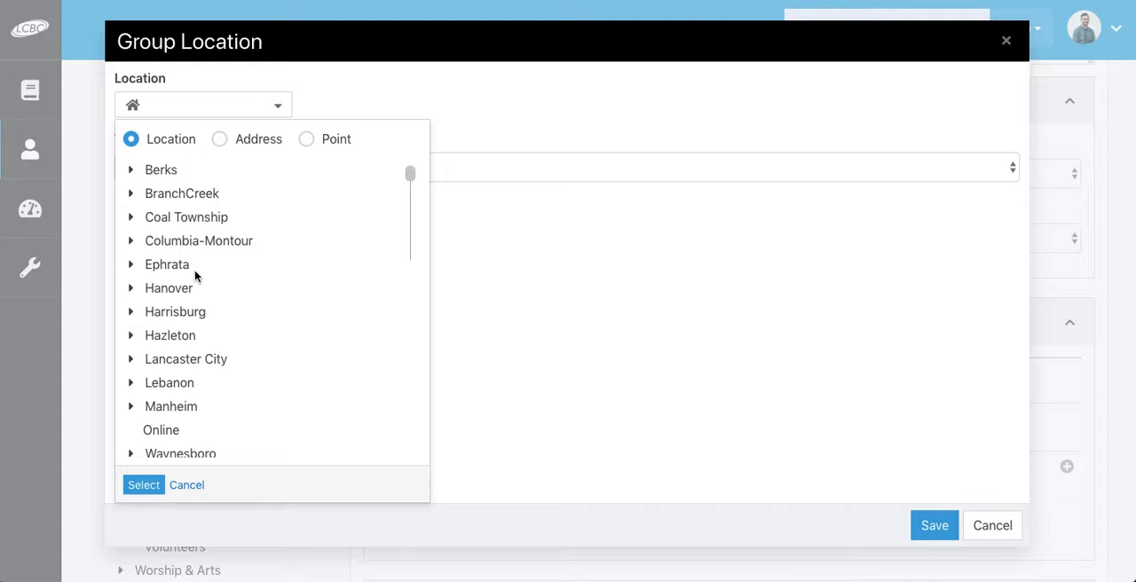
# Step: Try filling in a saved street address as the group's meeting location
pyautogui.click(220, 142)
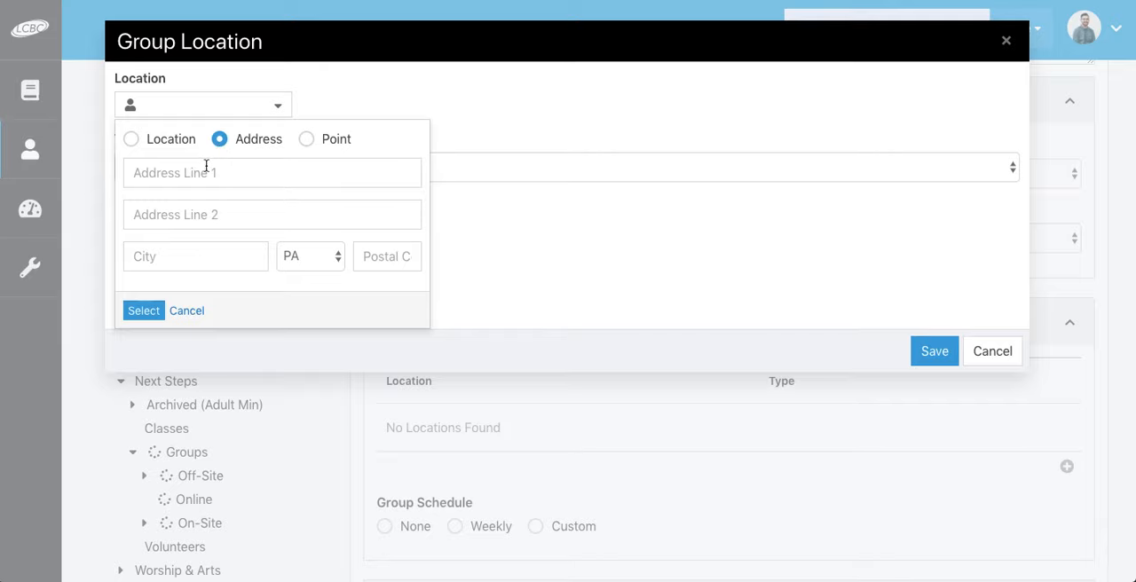
pyautogui.click(206, 169)
pyautogui.write('5')
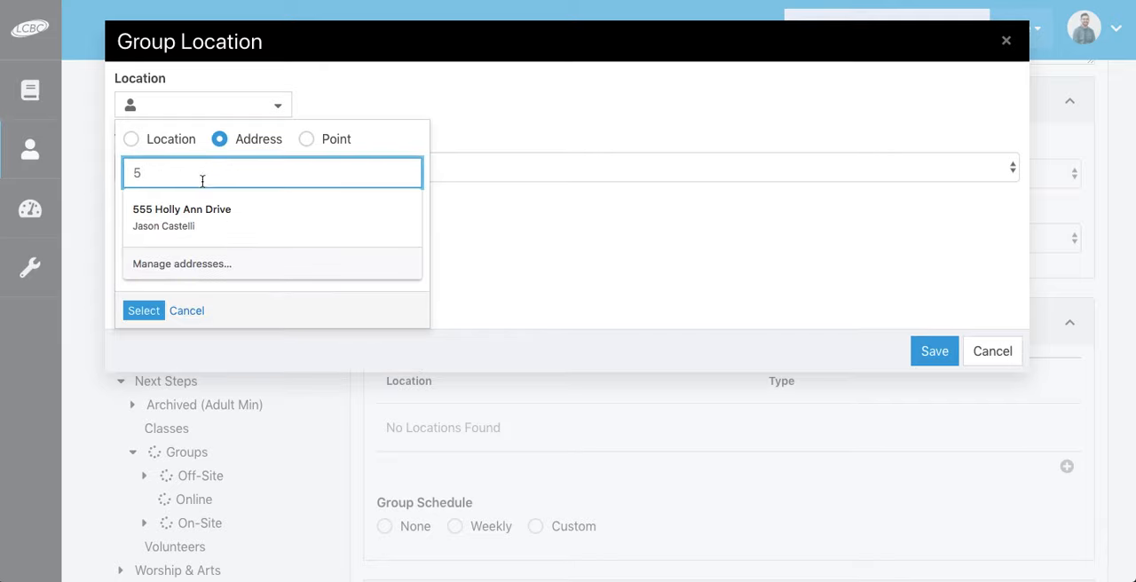
pyautogui.click(192, 222)
# Step: Set the group's meeting location to a map point placed at Salunga-Landisville and save the location
pyautogui.click(306, 141)
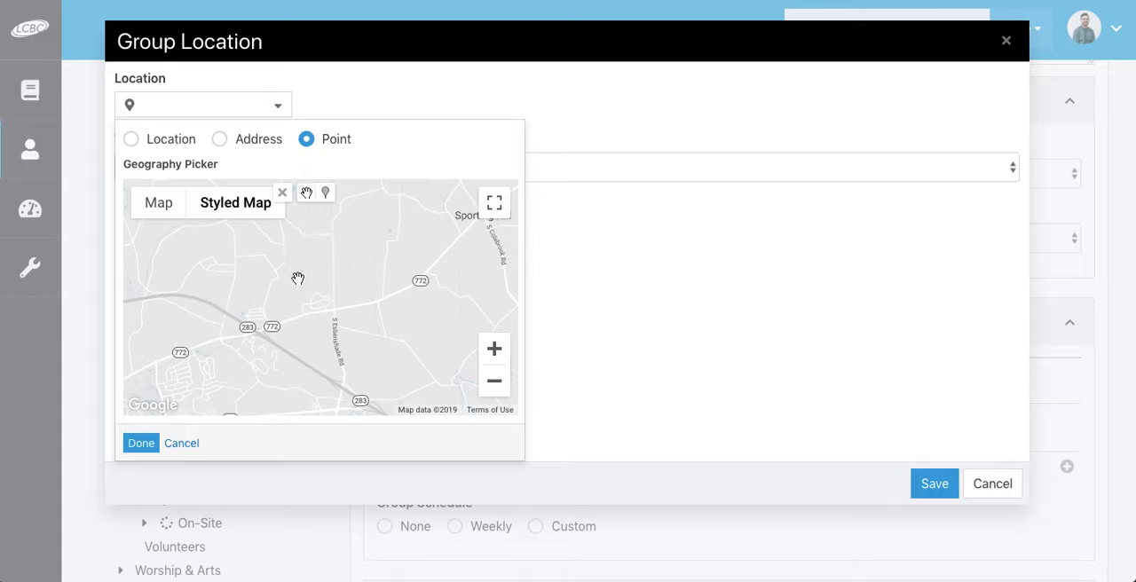
pyautogui.moveTo(293, 318); pyautogui.dragTo(211, 202)
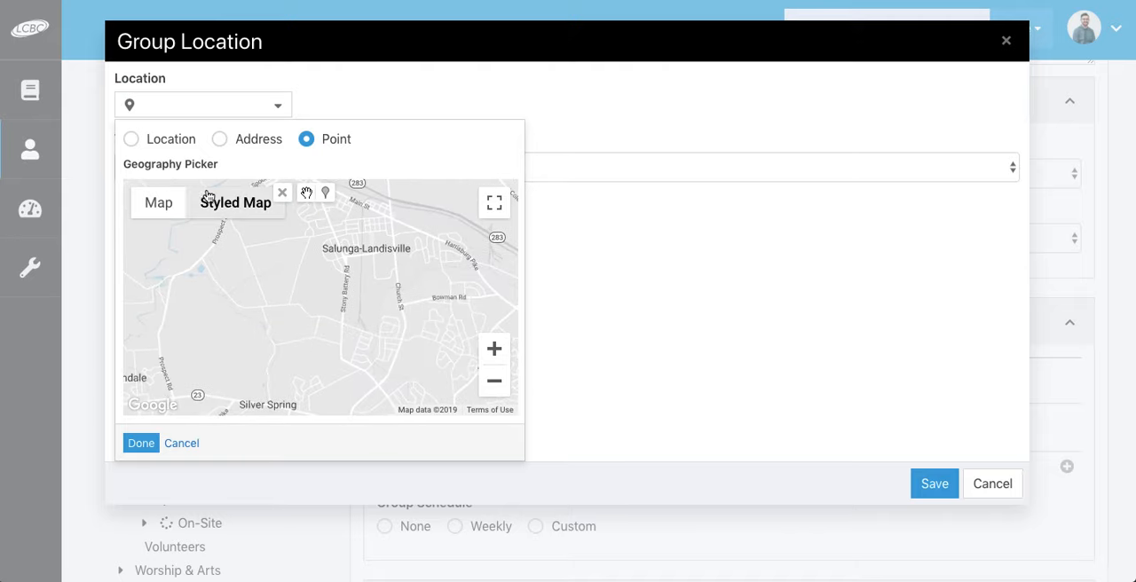
pyautogui.click(325, 197)
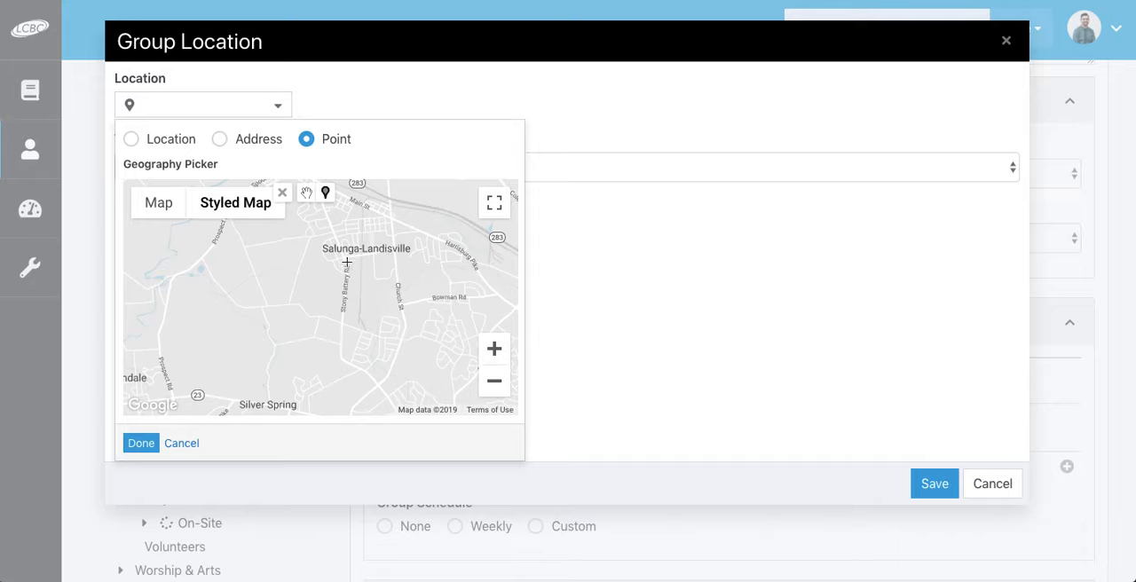
pyautogui.click(346, 262)
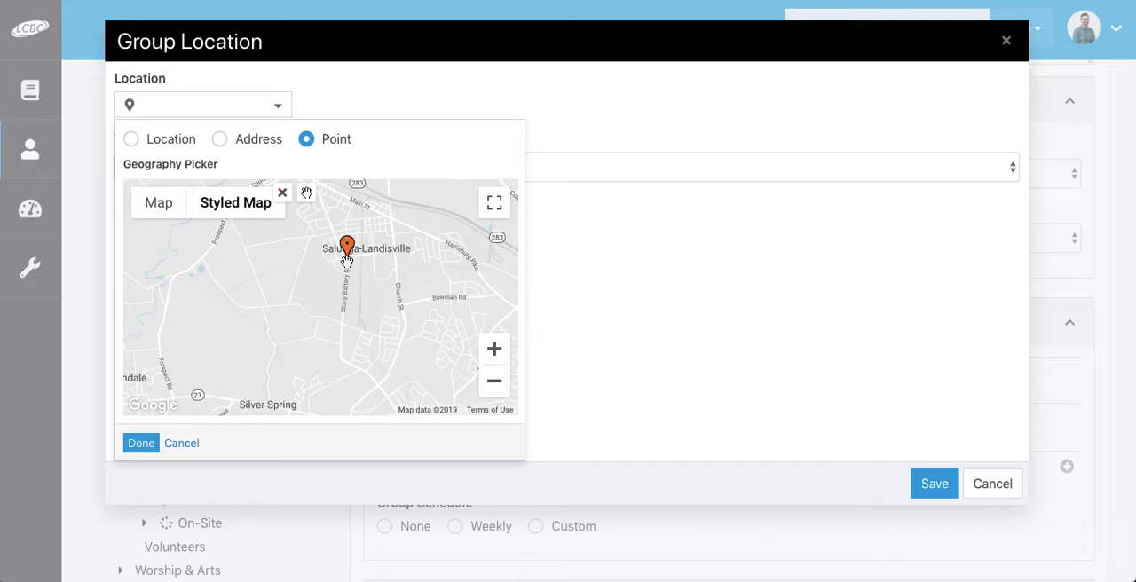
pyautogui.click(139, 446)
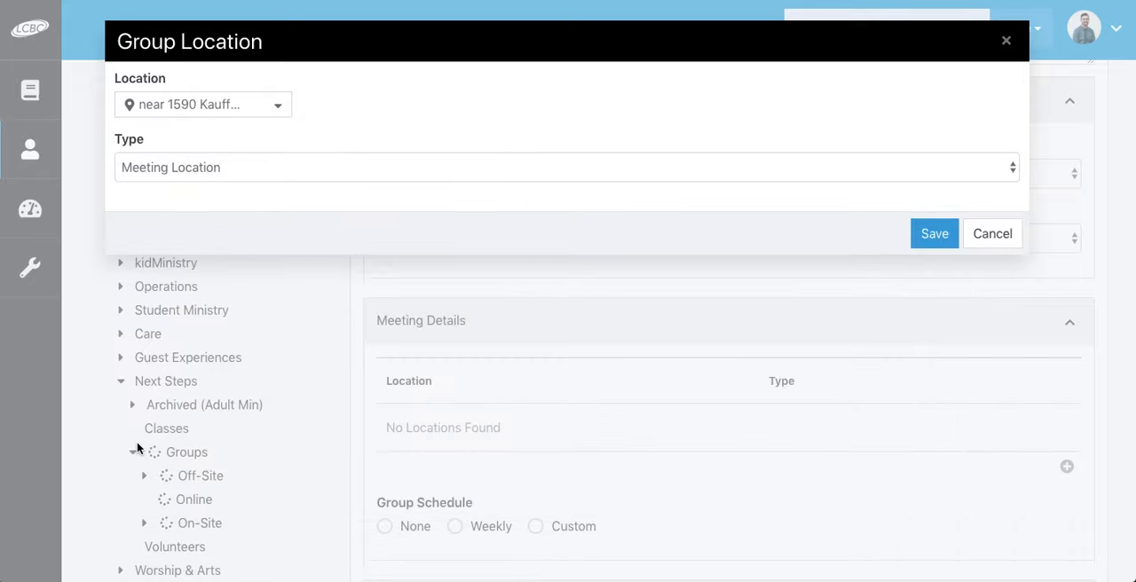
pyautogui.click(934, 233)
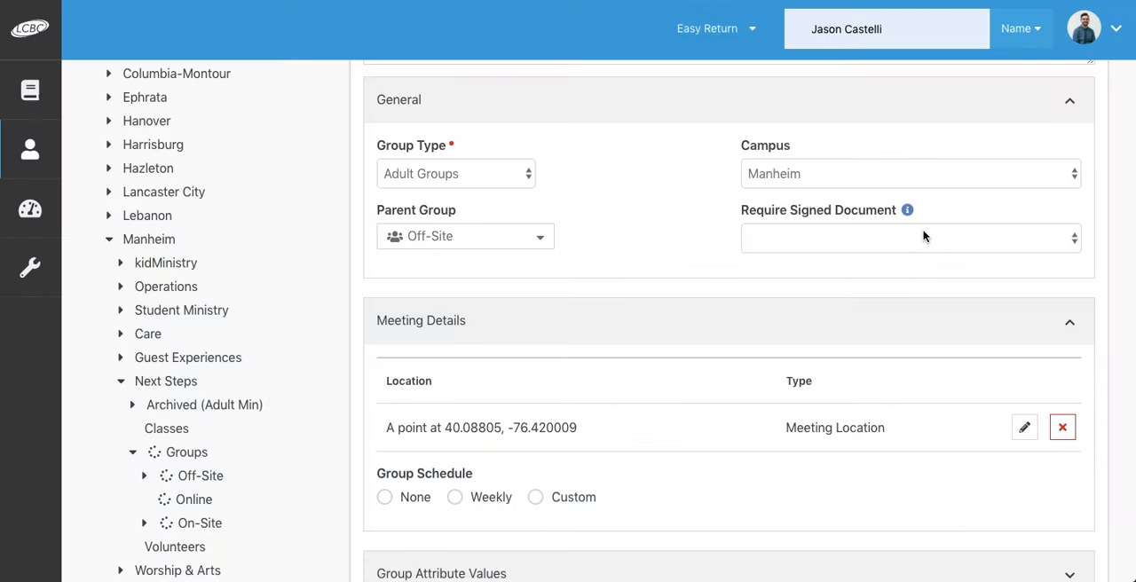
# Step: Compare the group schedule options, choose Custom, and open the custom schedule for editing
pyautogui.scroll(-2, 681, 399)
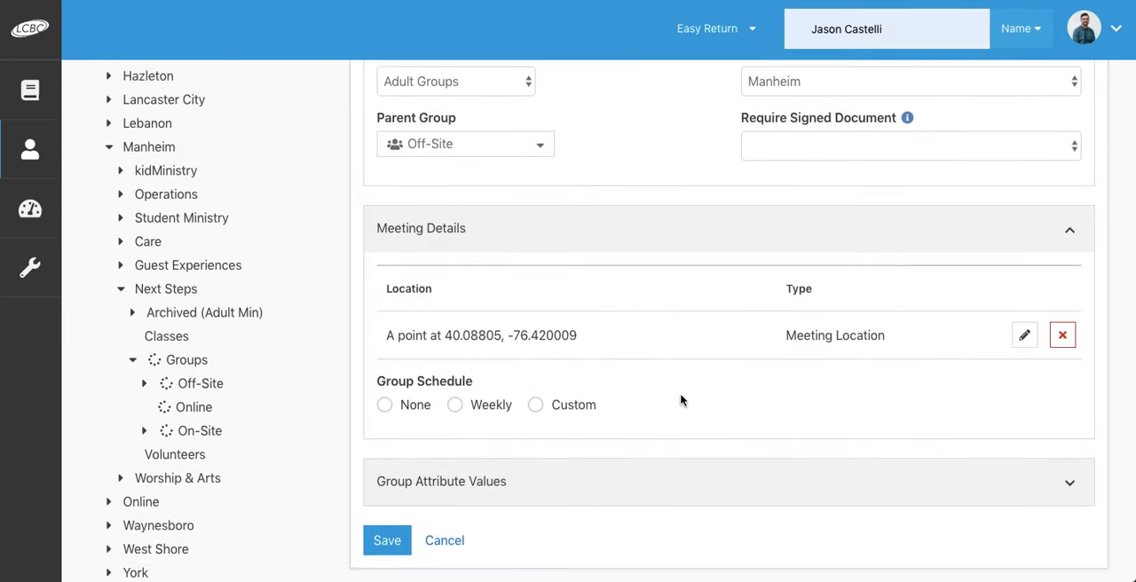
pyautogui.scroll(-1, 681, 399)
pyautogui.scroll(-1, 680, 400)
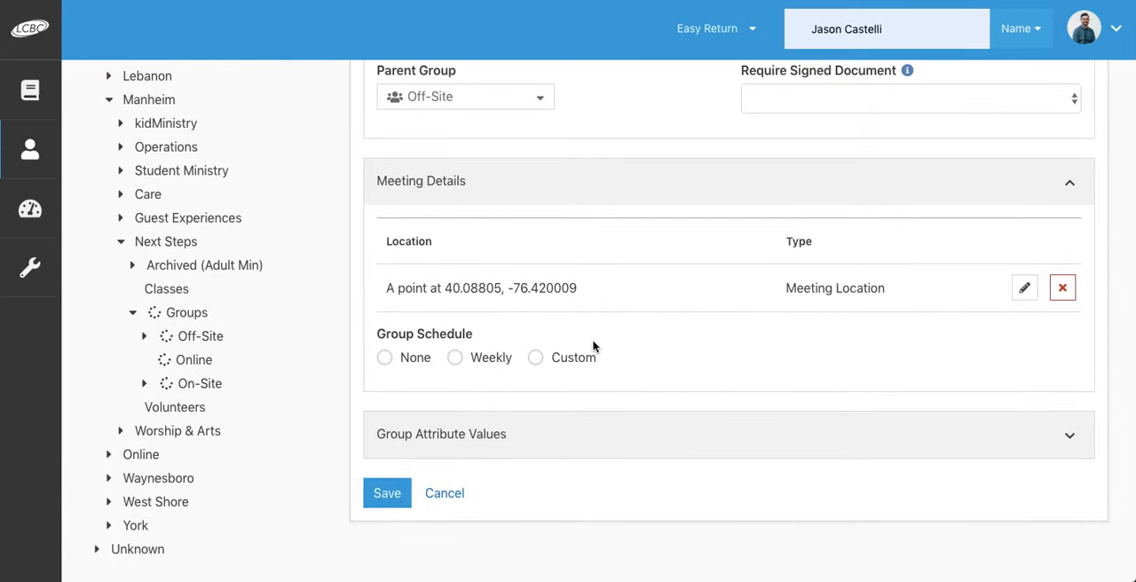
pyautogui.click(384, 359)
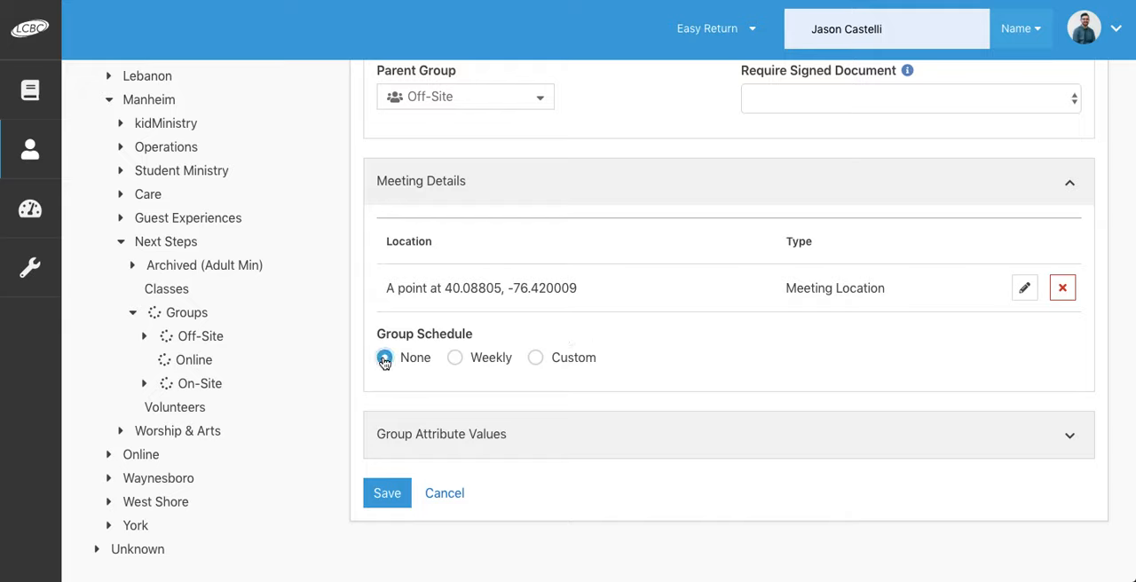
pyautogui.click(457, 359)
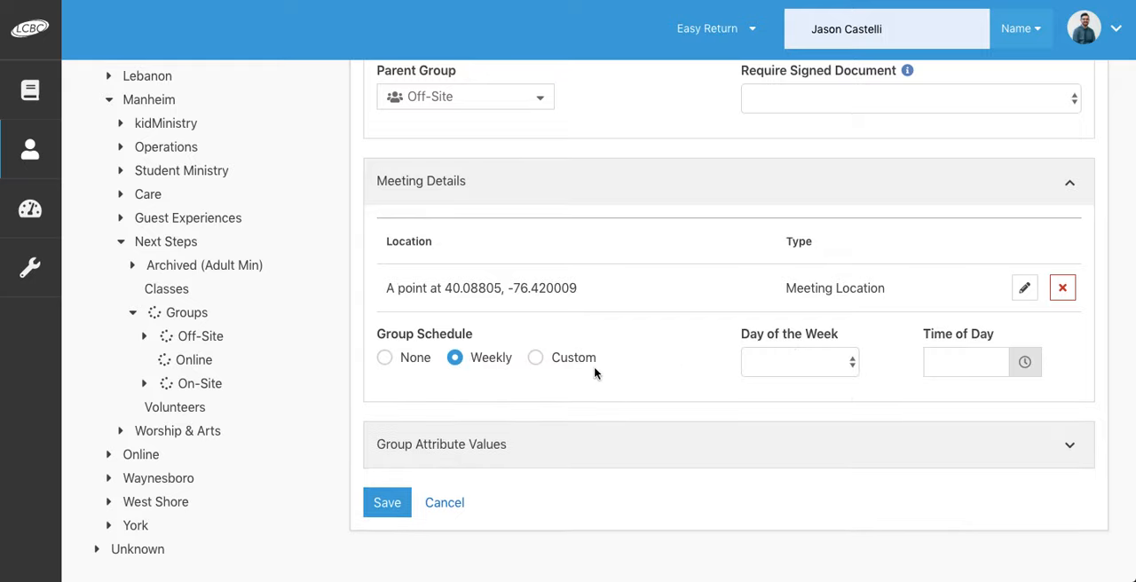
pyautogui.click(536, 359)
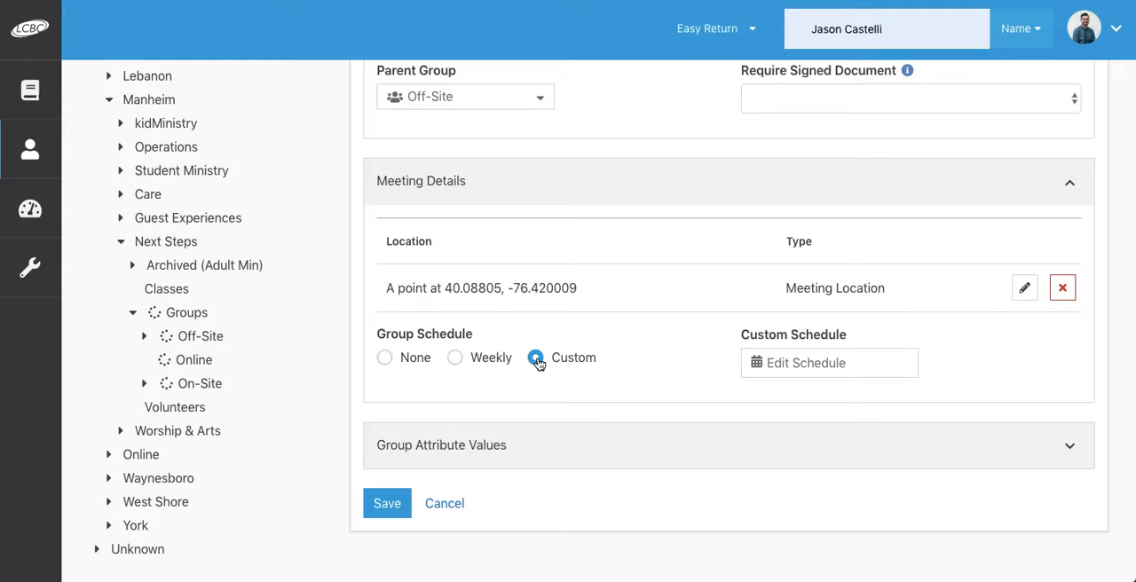
pyautogui.click(798, 373)
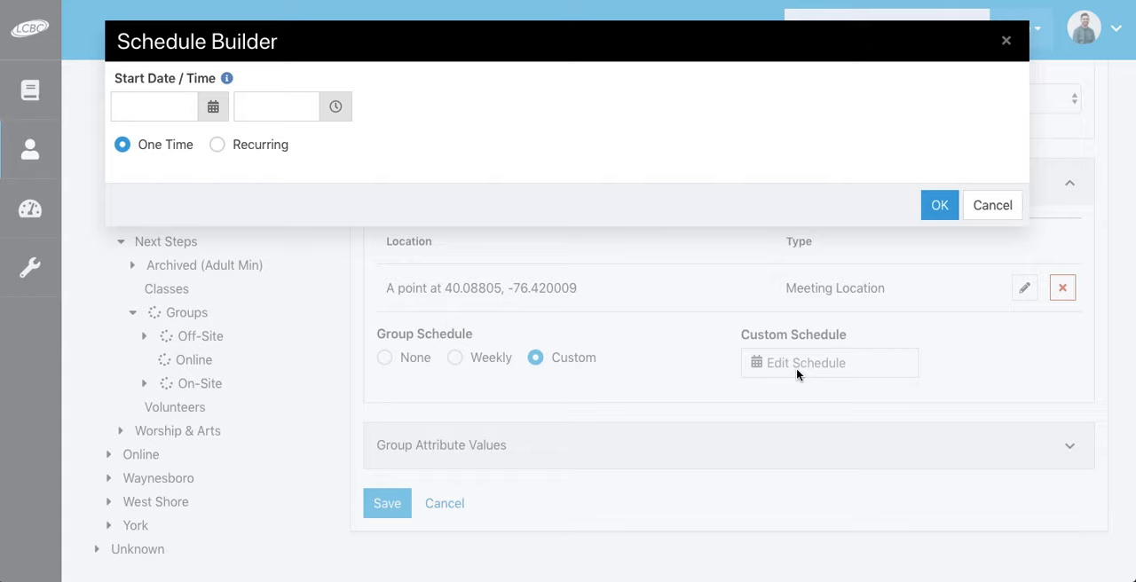
# Step: Make the schedule recur weekly on Tuesday with a start date of 09/24/2019
pyautogui.click(219, 148)
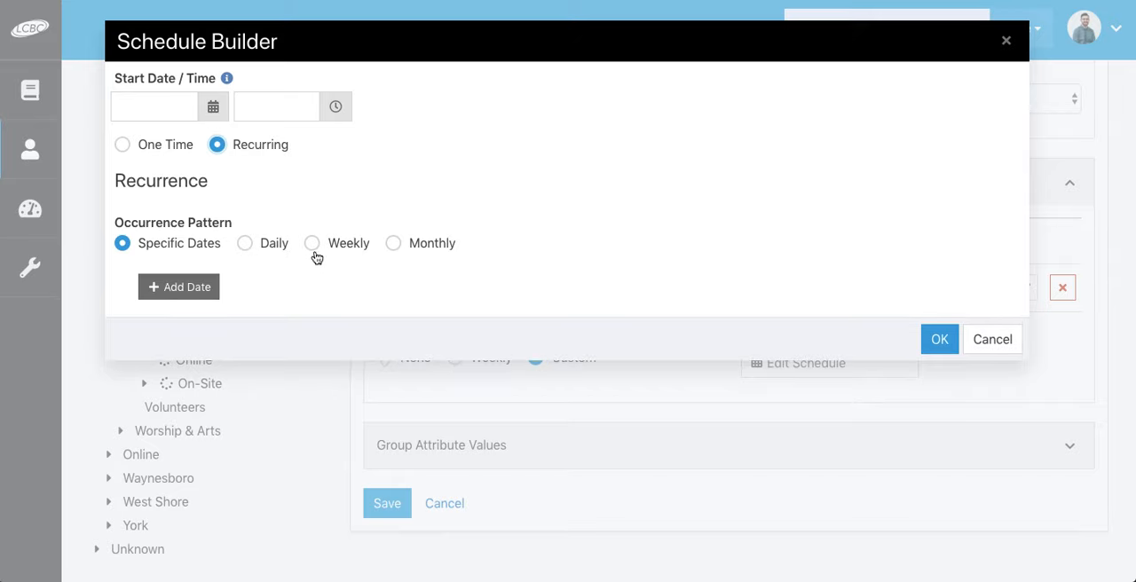
pyautogui.click(314, 247)
pyautogui.click(269, 325)
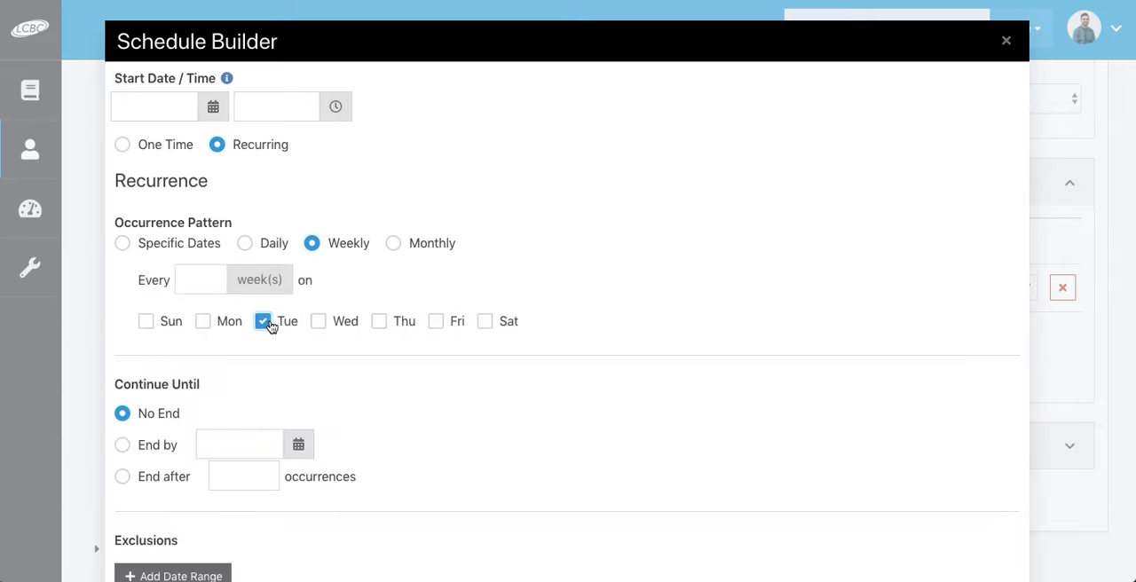
pyautogui.click(213, 106)
pyautogui.click(277, 142)
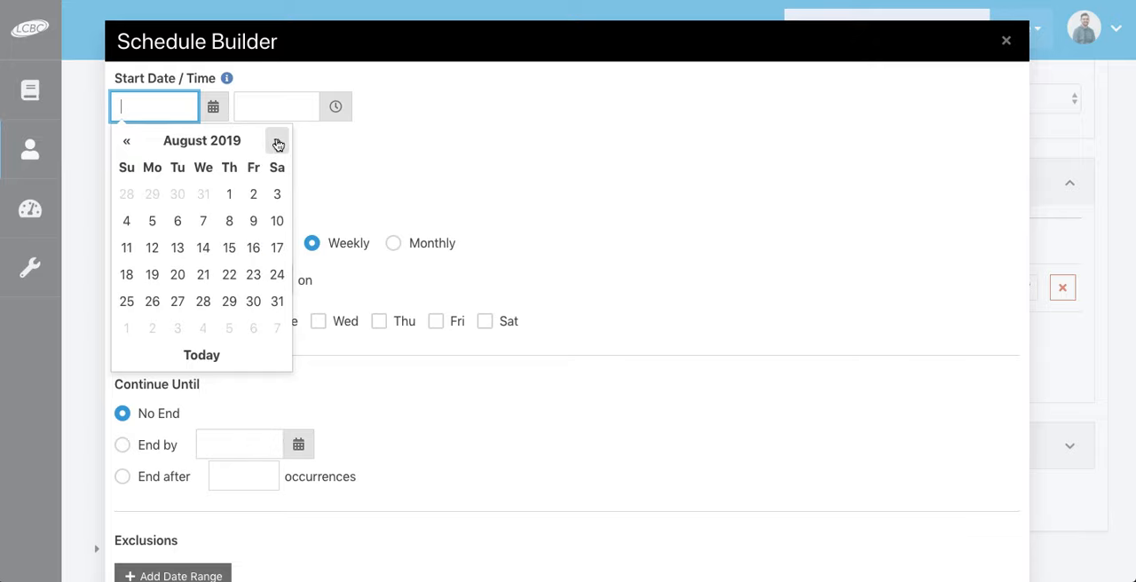
pyautogui.click(277, 143)
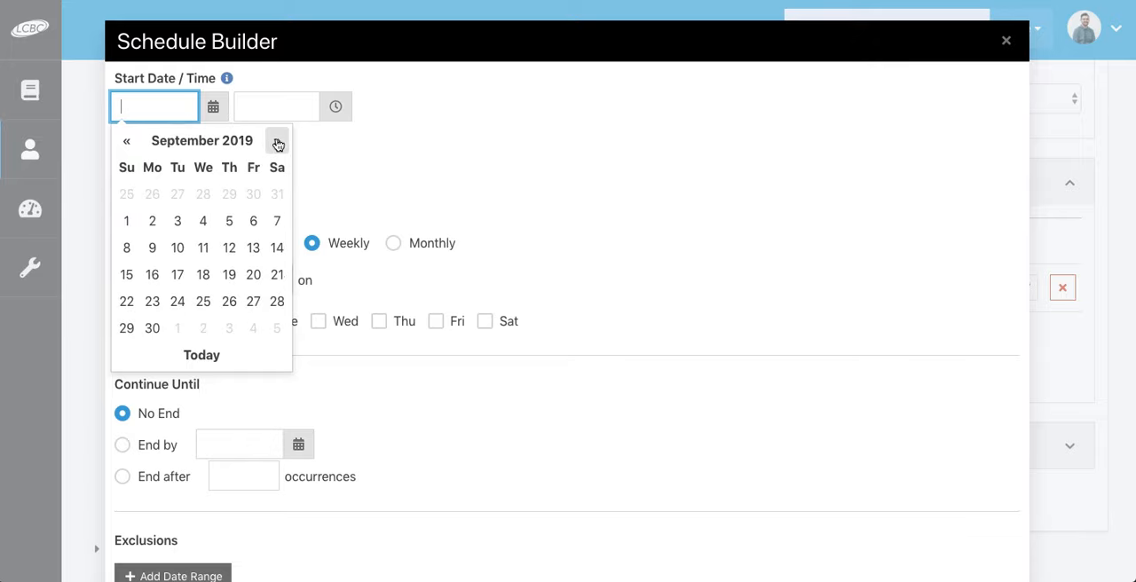
pyautogui.click(177, 302)
# Step: End the recurring schedule after 6 occurrences and confirm the custom schedule
pyautogui.scroll(-1, 187, 259)
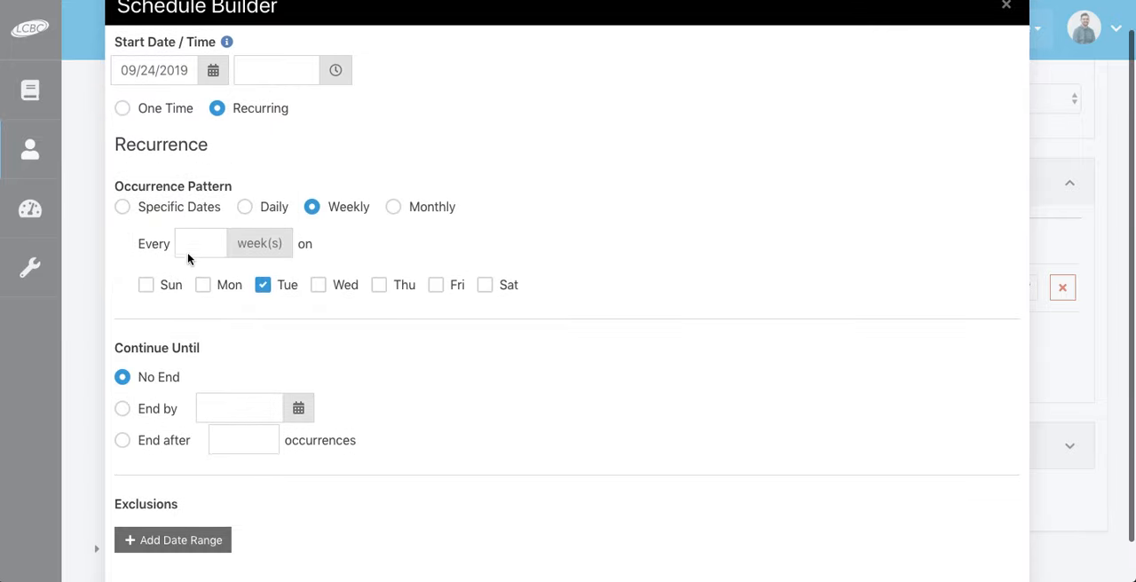
pyautogui.click(123, 441)
pyautogui.click(227, 439)
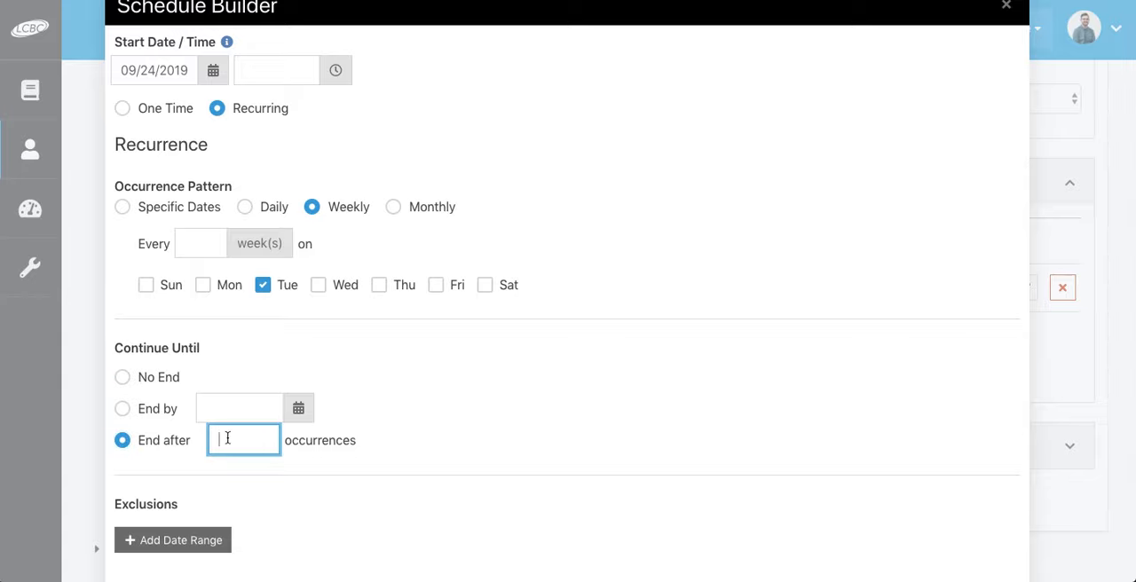
pyautogui.write('6')
pyautogui.scroll(-1, 240, 497)
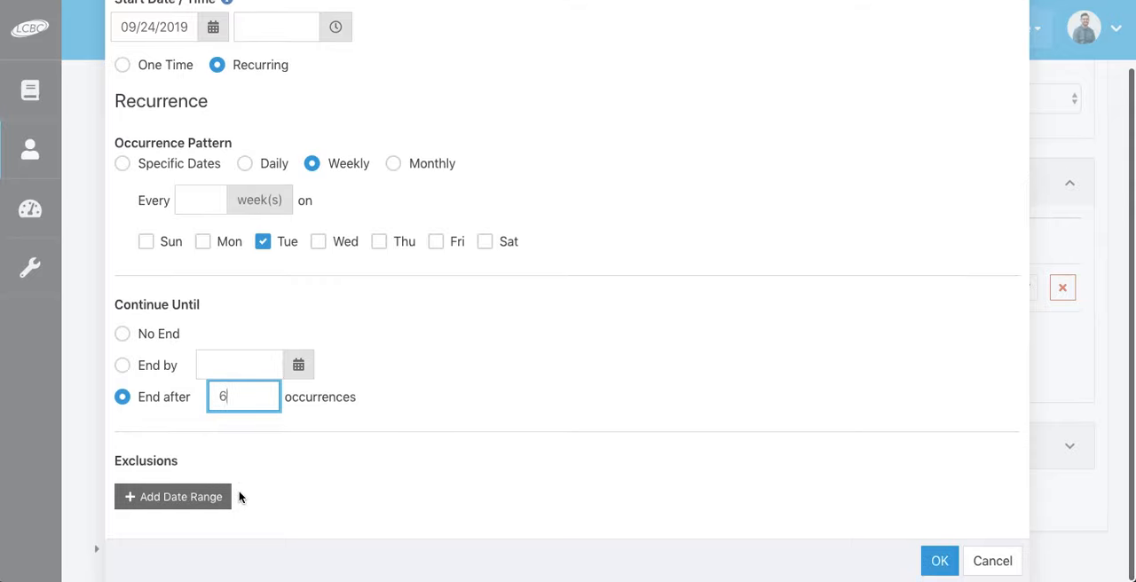
pyautogui.click(940, 562)
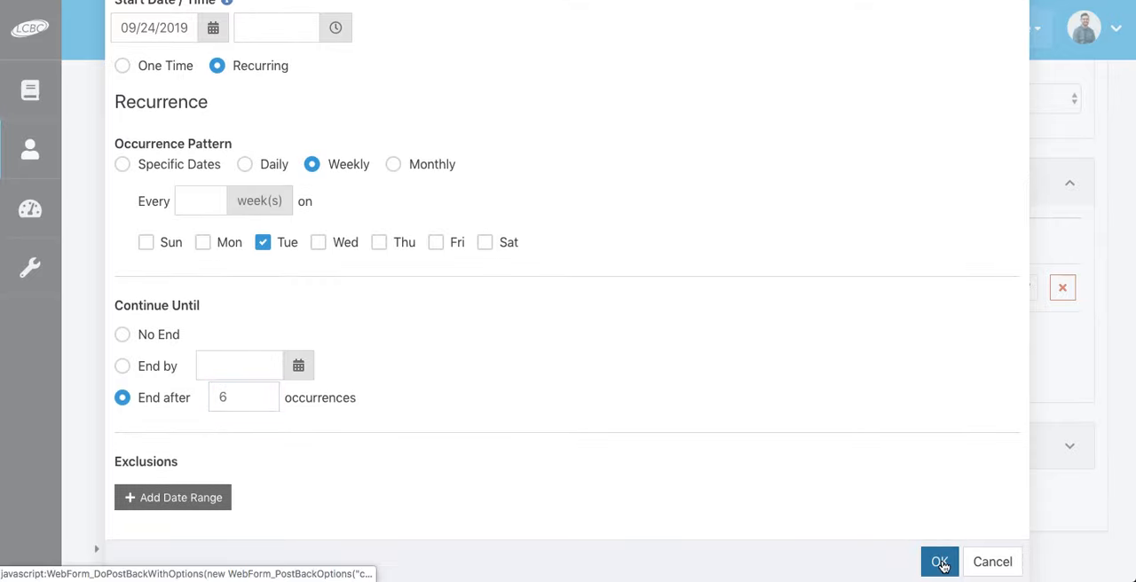
# Step: Expand the group attribute values and set the type of group to Offsite
pyautogui.scroll(-2, 840, 448)
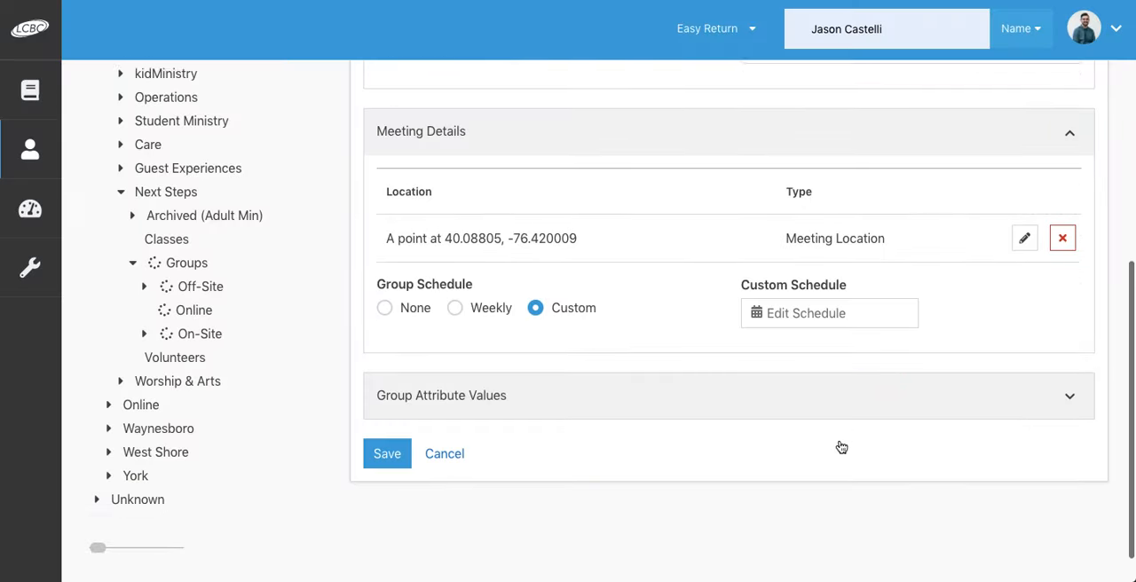
pyautogui.scroll(-1, 639, 378)
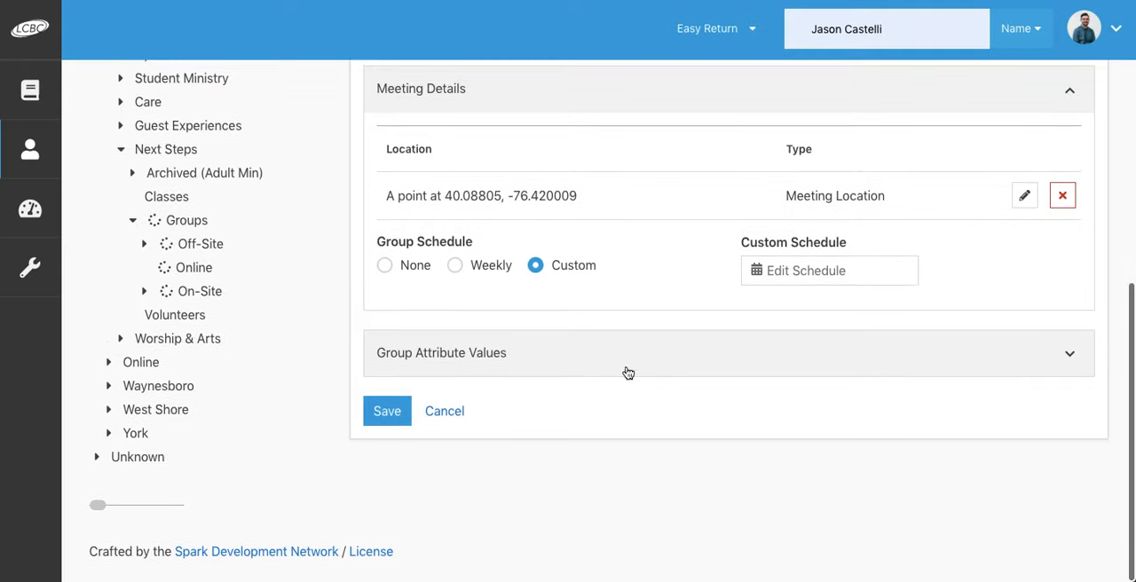
pyautogui.click(582, 356)
pyautogui.scroll(-1, 582, 355)
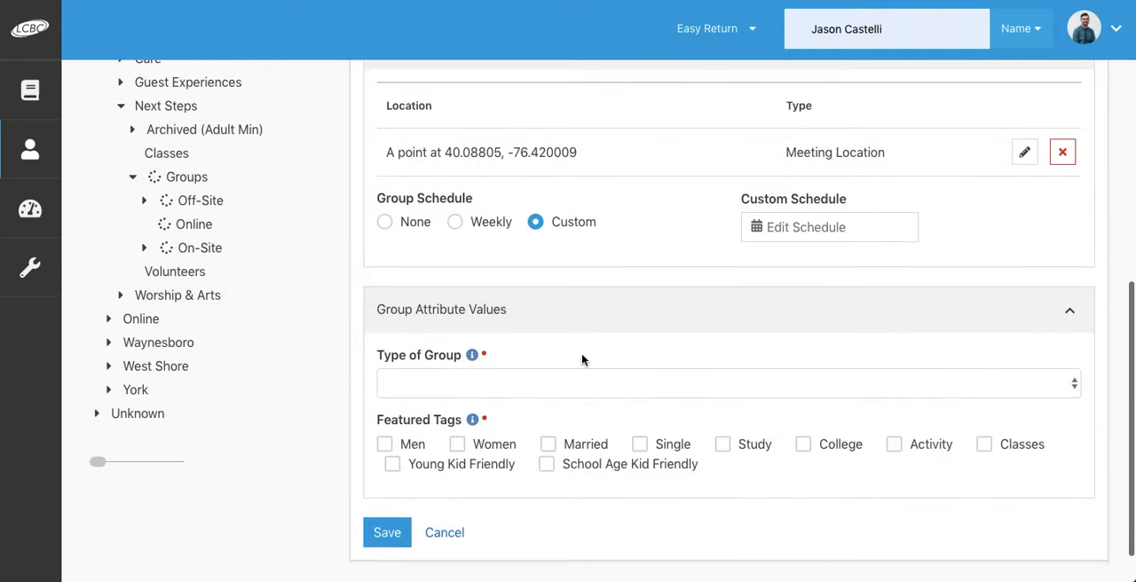
pyautogui.click(565, 400)
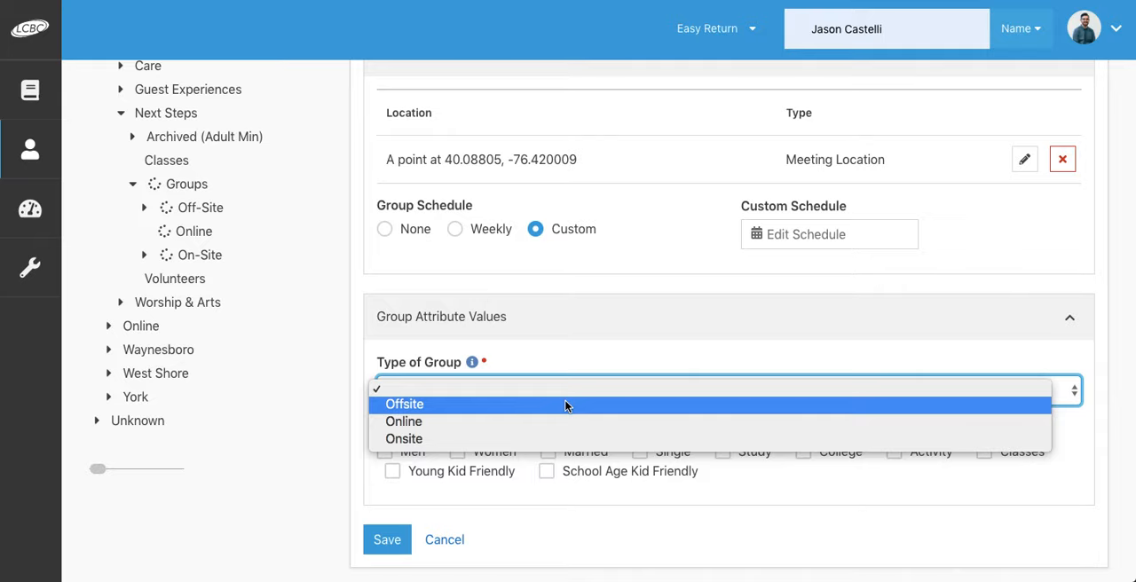
pyautogui.click(565, 405)
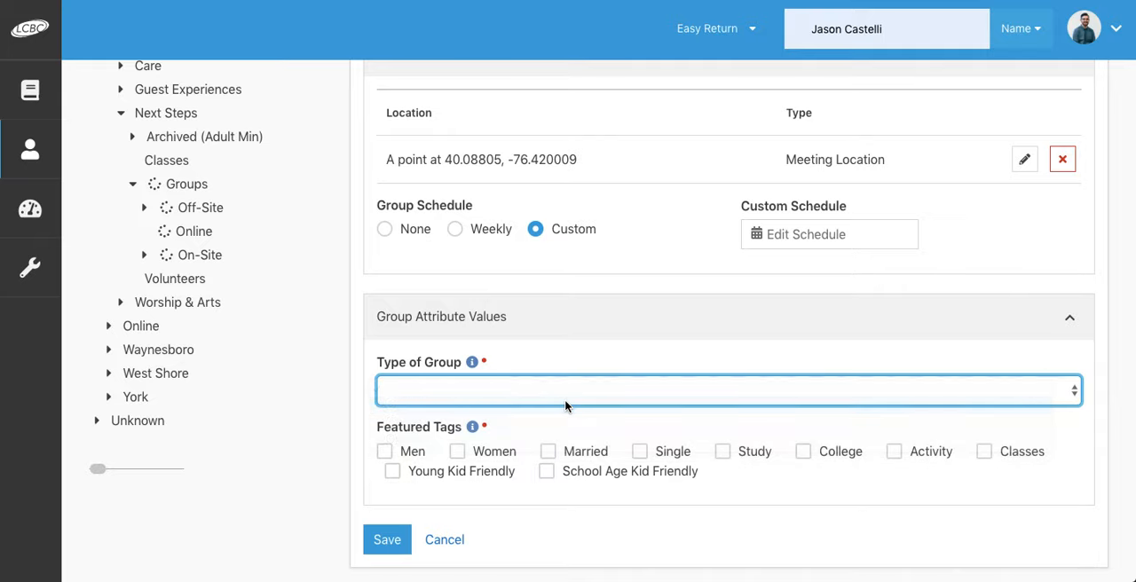
pyautogui.scroll(-1, 566, 407)
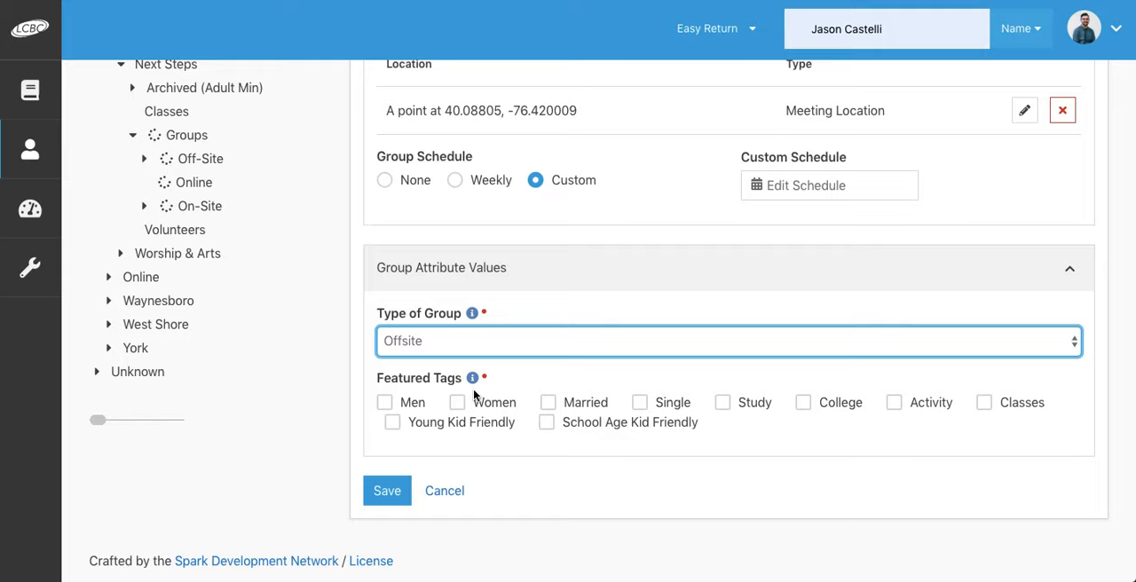
# Step: Tag the group as Men, Women, Married, Single, Study and Young Kid Friendly, and save the group
pyautogui.click(384, 404)
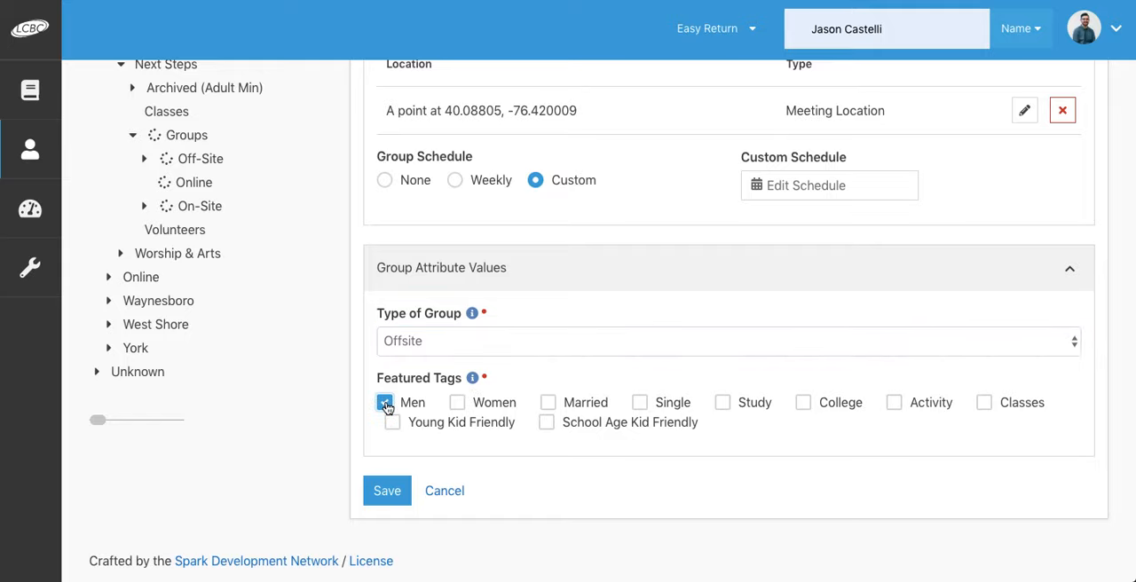
pyautogui.click(458, 402)
pyautogui.click(551, 404)
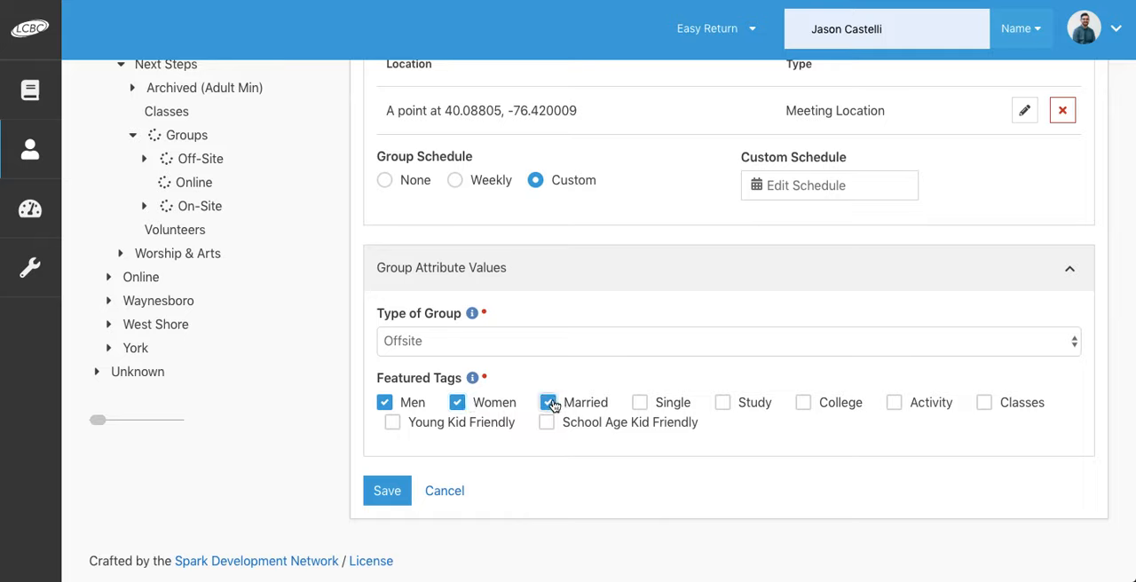
pyautogui.click(639, 403)
pyautogui.click(724, 403)
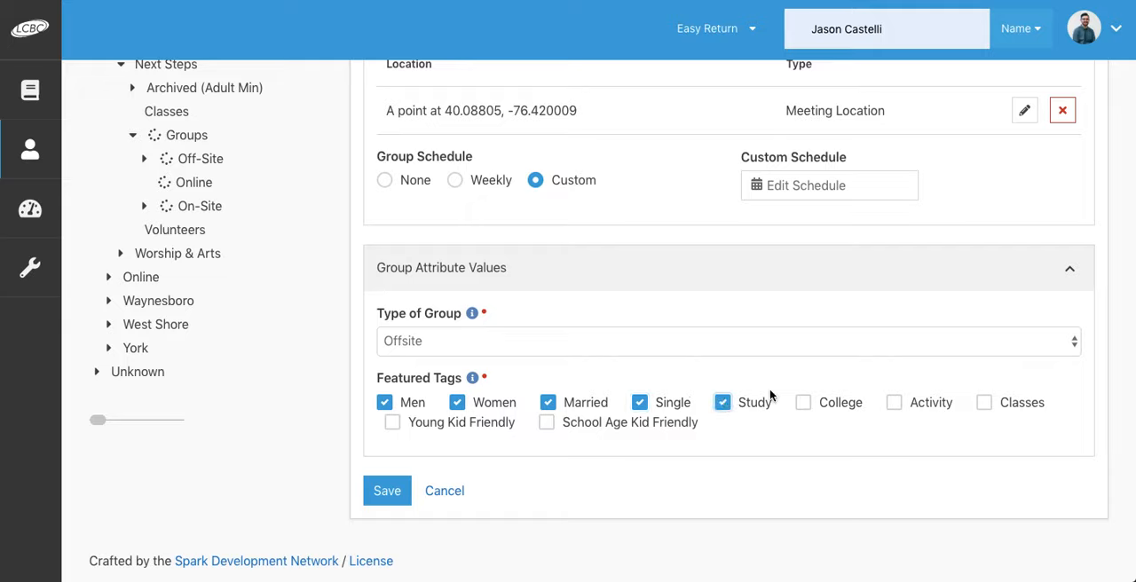
pyautogui.click(395, 424)
pyautogui.click(386, 494)
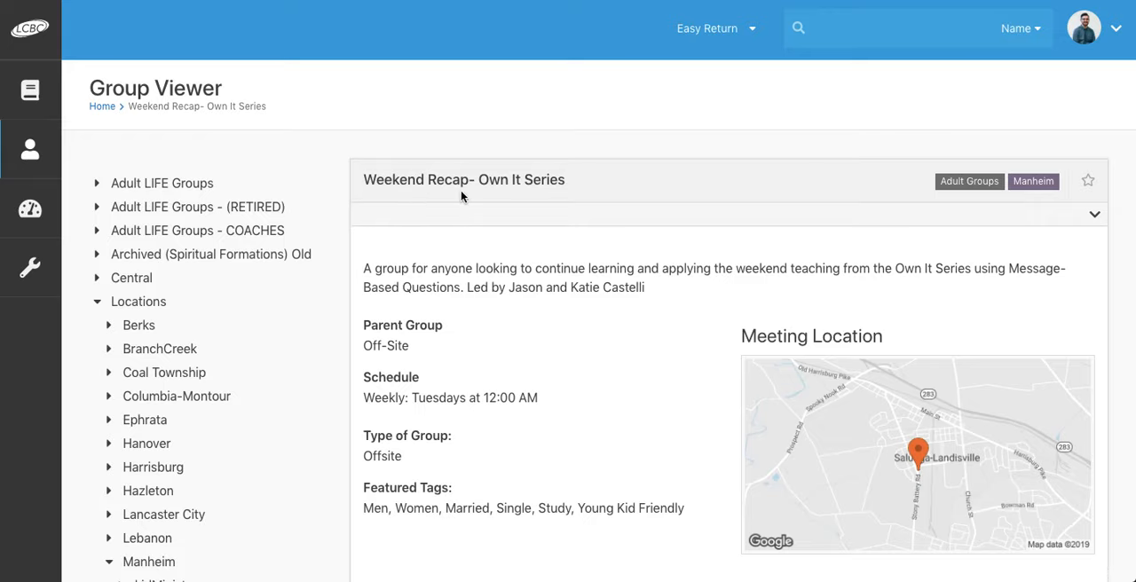
# Step: Review the saved group's details, including its scheduled time, and reopen the group for editing
pyautogui.scroll(-1, 490, 212)
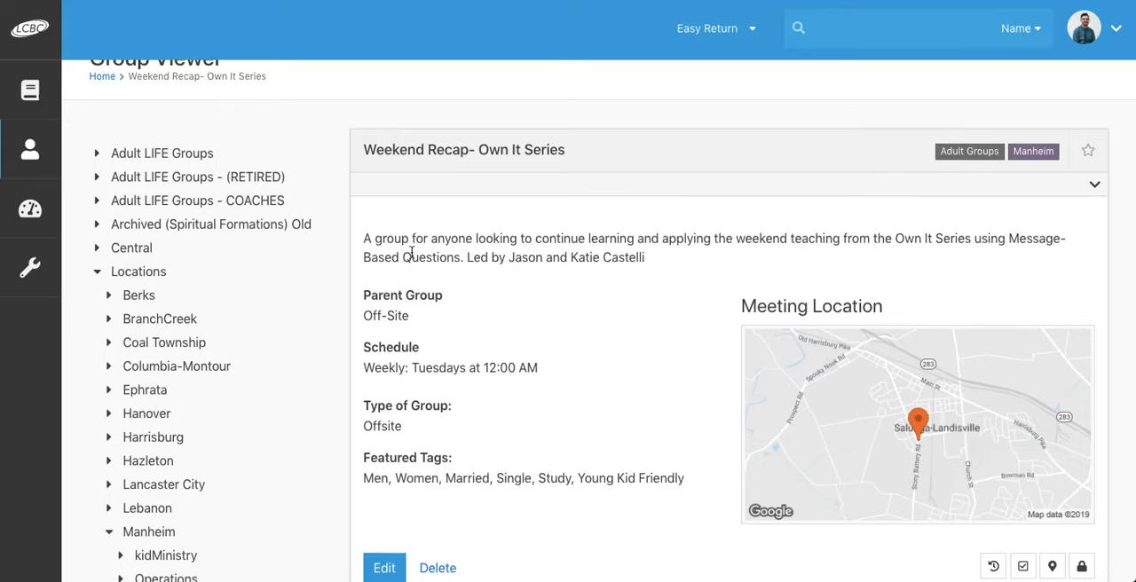
pyautogui.scroll(-1, 411, 252)
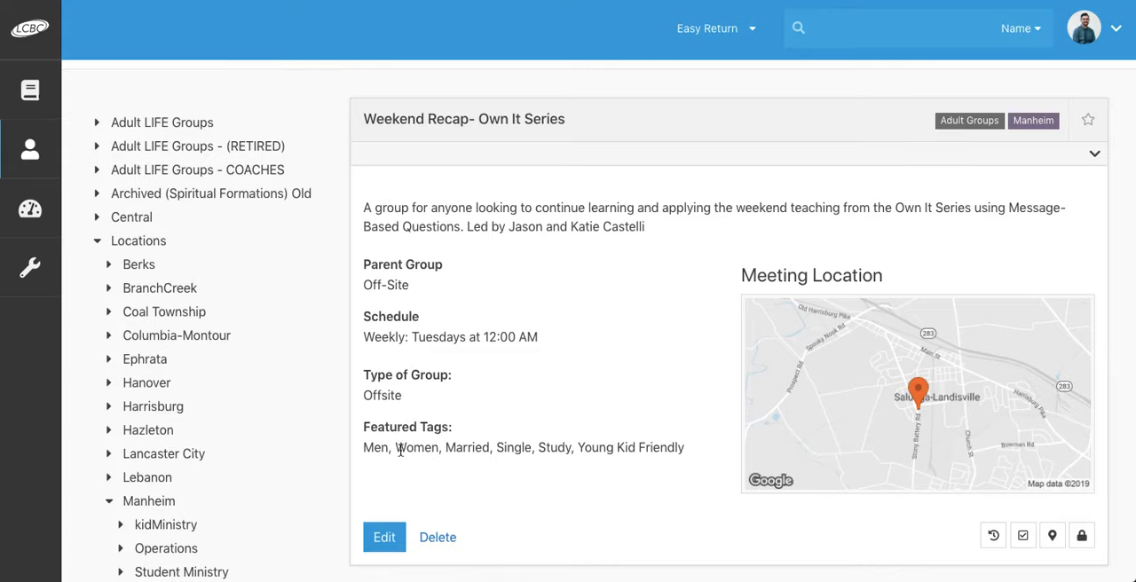
pyautogui.scroll(-1, 399, 444)
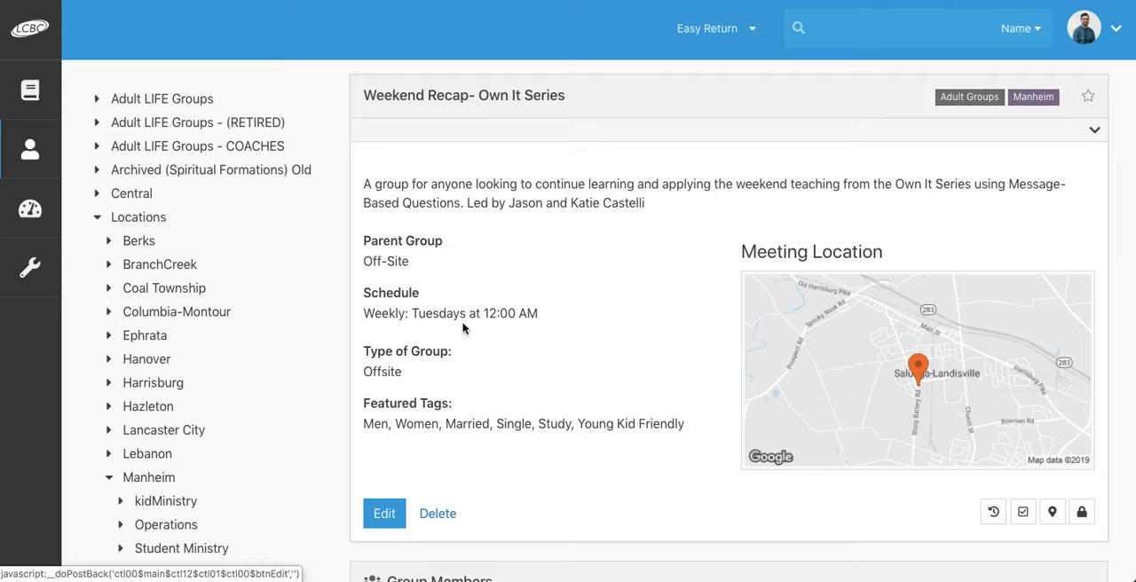
pyautogui.moveTo(483, 314); pyautogui.dragTo(532, 317)
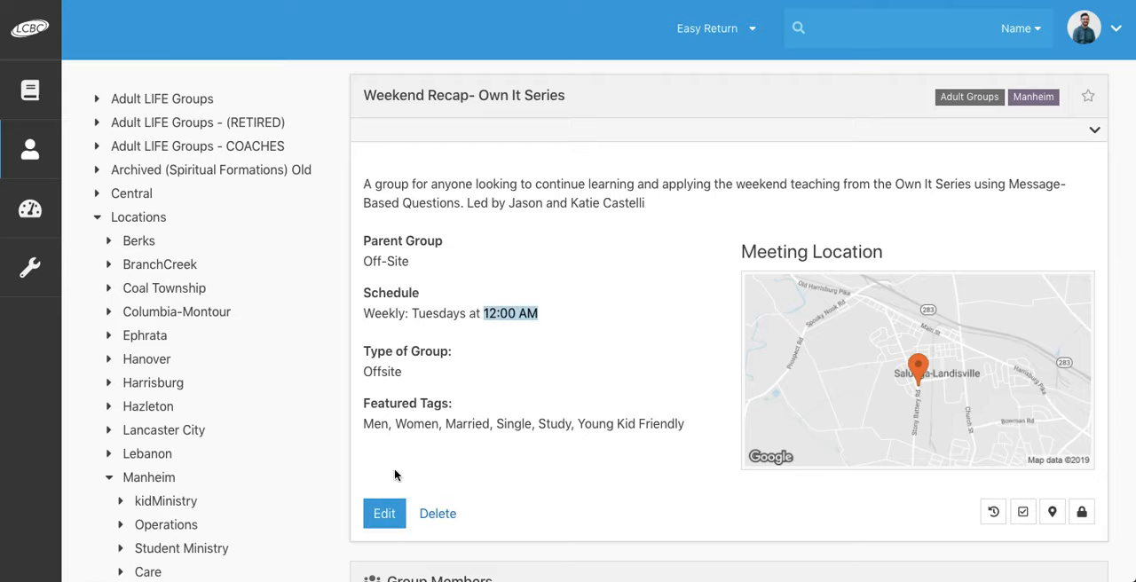
pyautogui.click(380, 509)
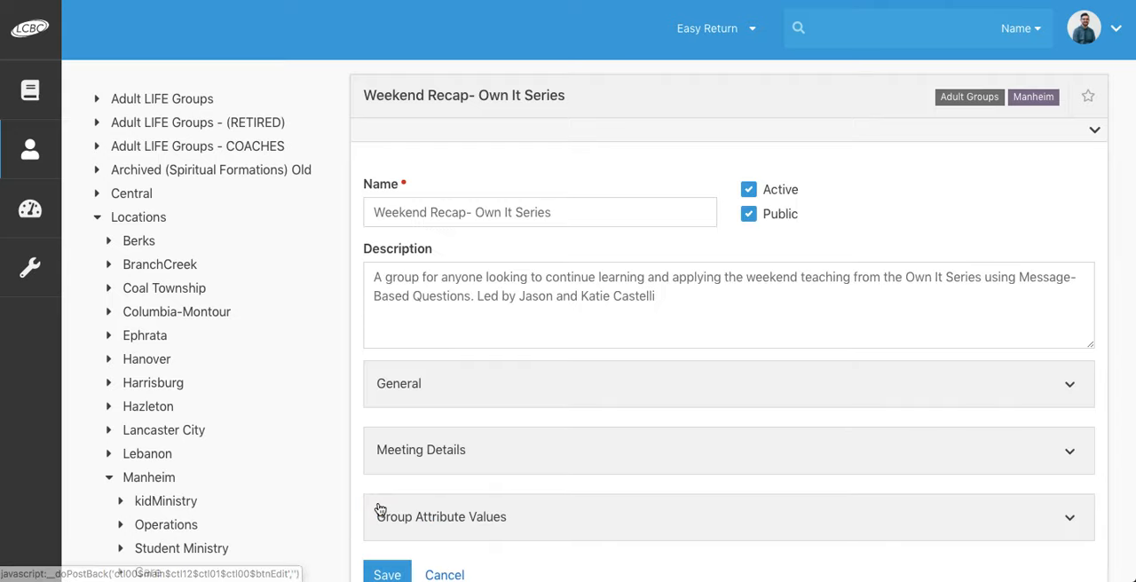
pyautogui.scroll(-3, 520, 329)
pyautogui.scroll(3, 519, 337)
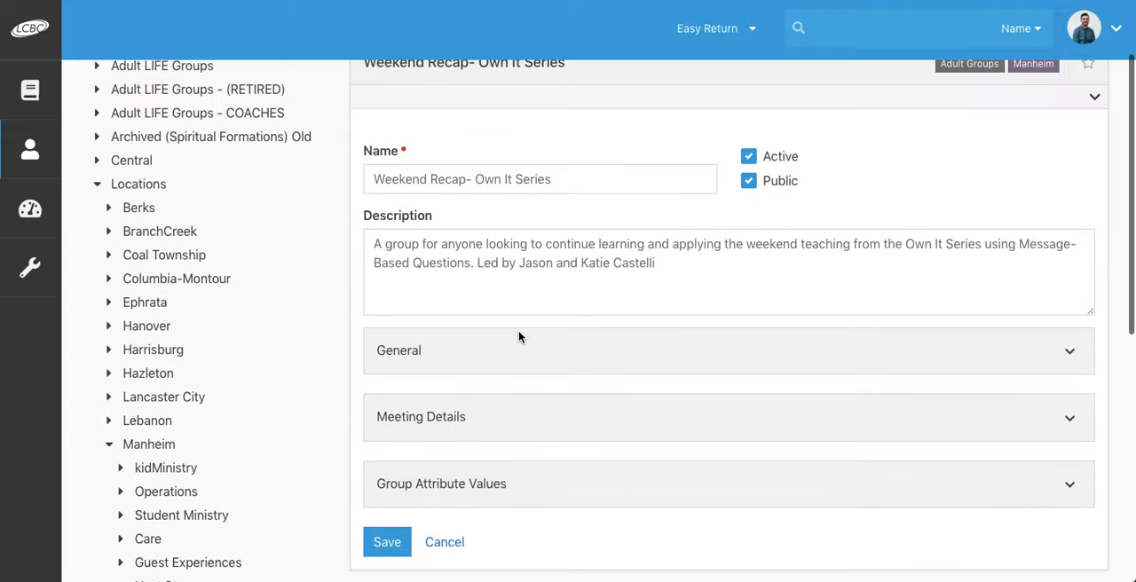
# Step: Edit the custom schedule in the group's meeting details, setting the start time to 6:30 PM, and confirm the schedule
pyautogui.scroll(-1, 520, 332)
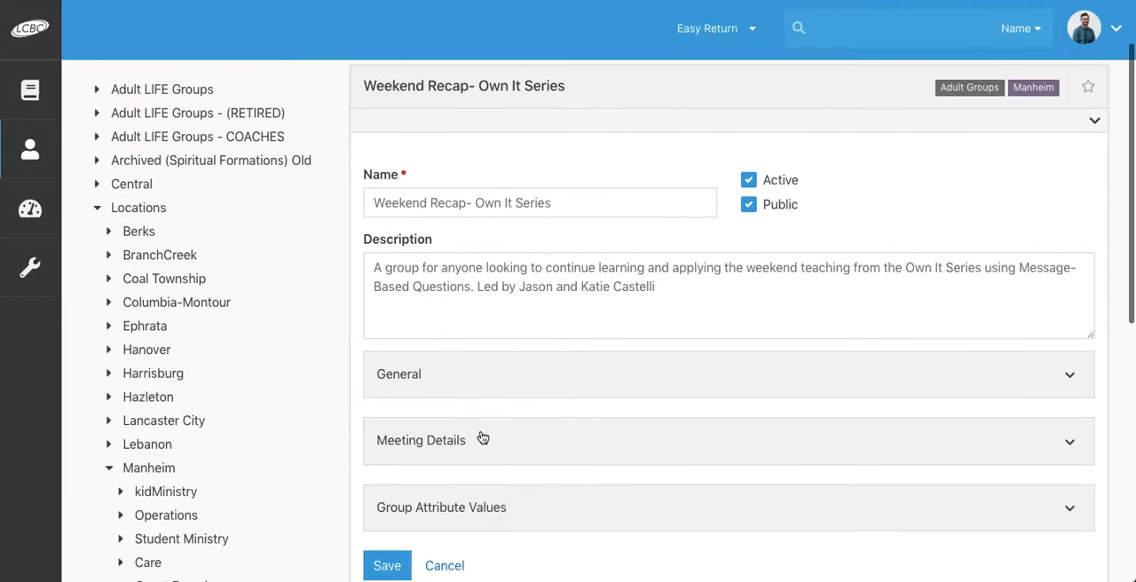
pyautogui.click(483, 436)
pyautogui.scroll(-3, 479, 432)
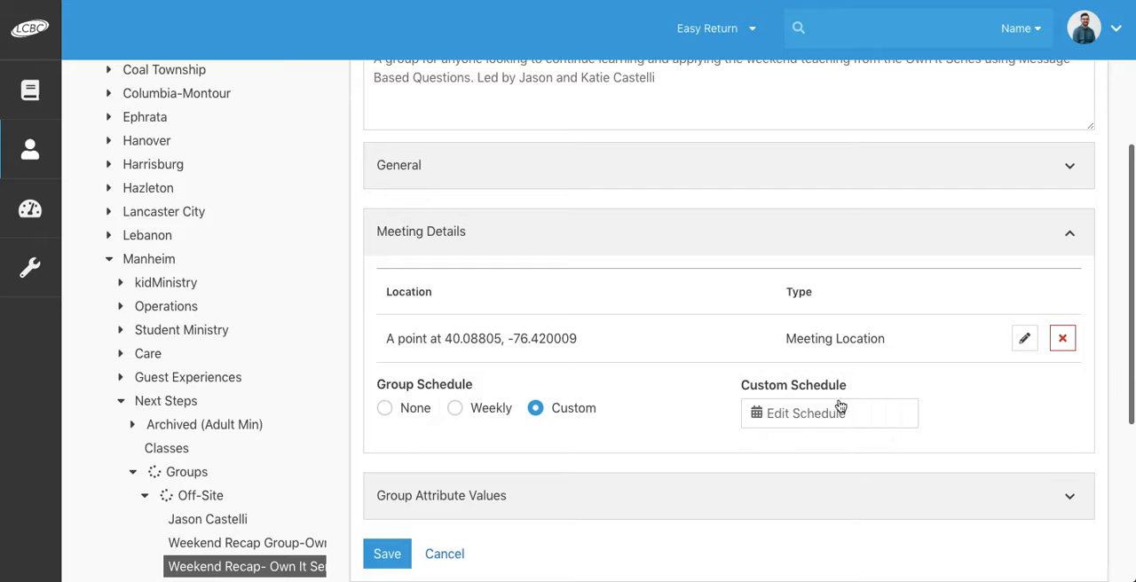
pyautogui.click(807, 423)
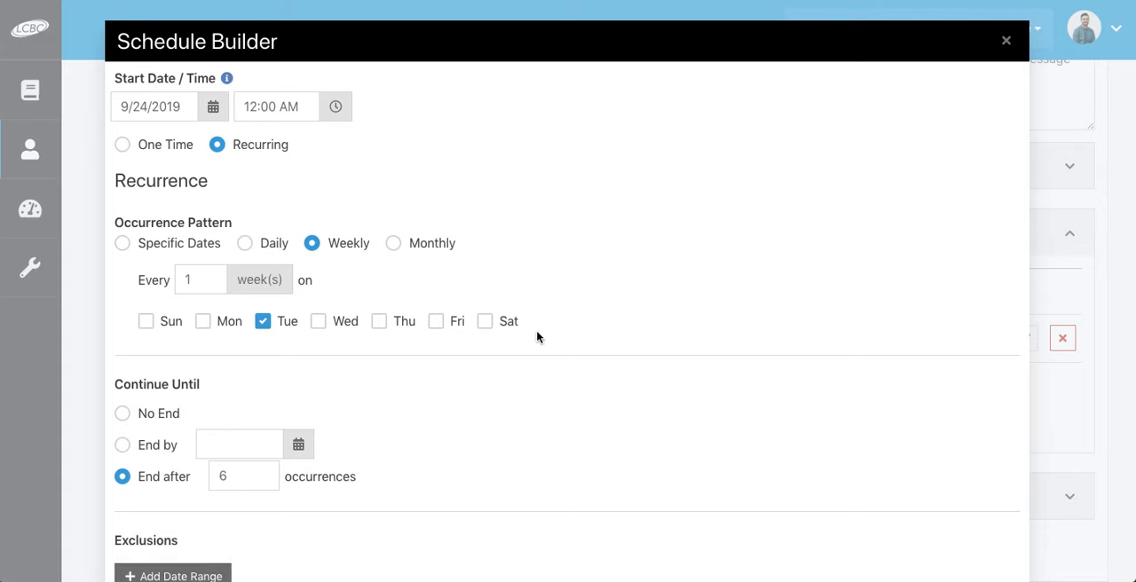
pyautogui.click(258, 105)
pyautogui.write('6')
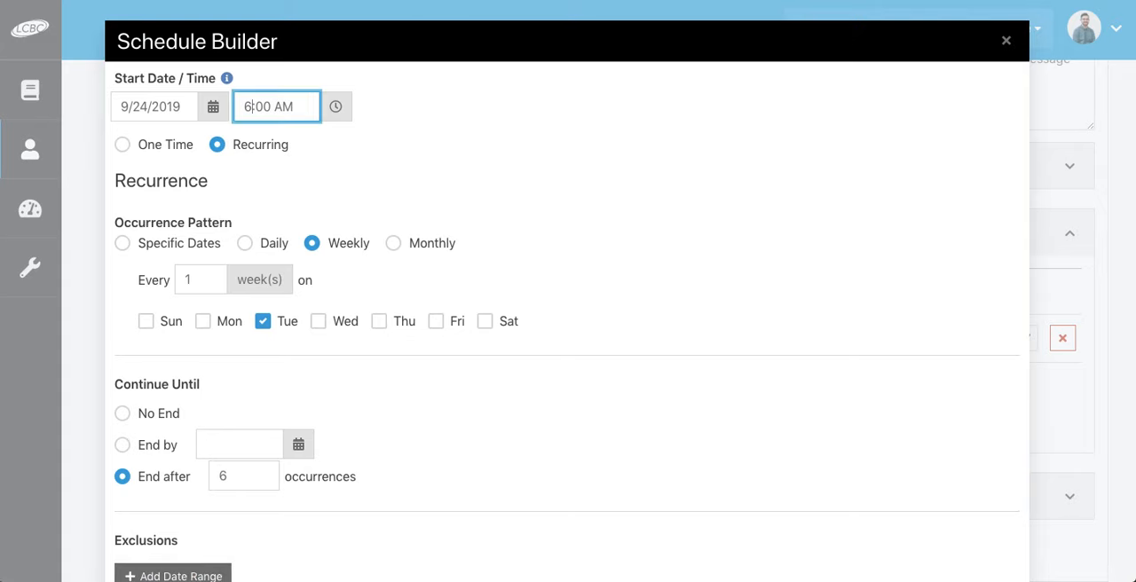
pyautogui.press('BackSpace')
pyautogui.press('BackSpace')
pyautogui.press('BackSpace')
pyautogui.press('BackSpace')
pyautogui.write('PM')
pyautogui.scroll(-1, 266, 317)
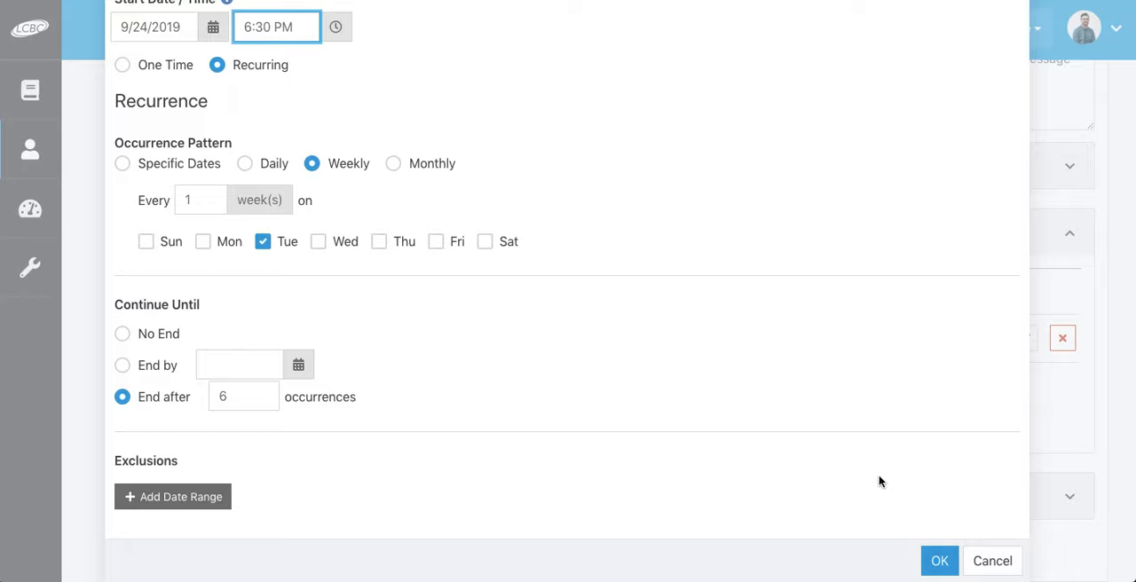
pyautogui.click(939, 560)
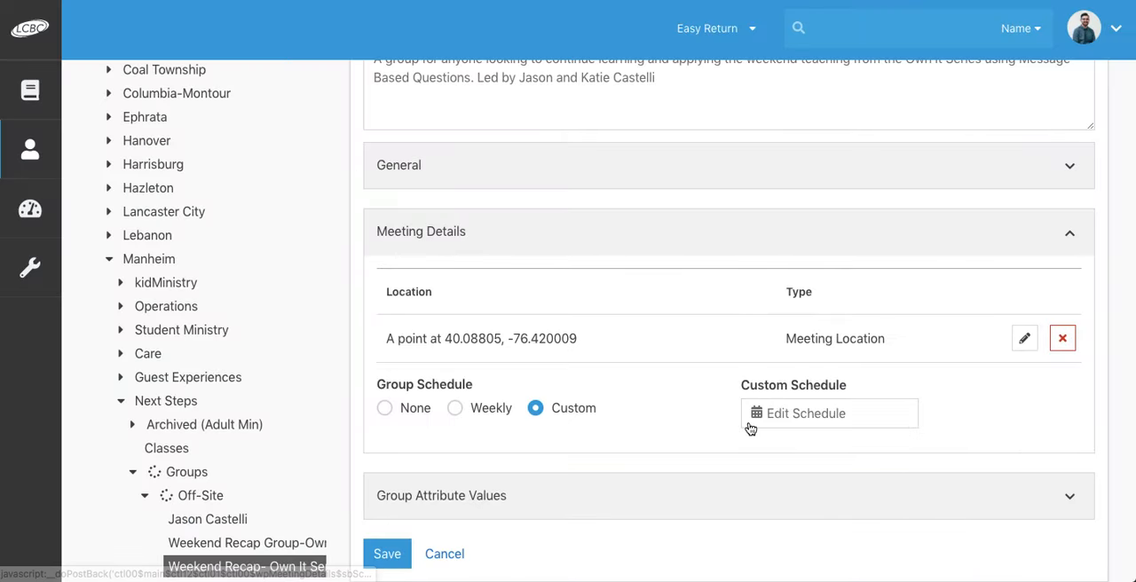
# Step: Save the group and review its schedule, meeting location, type, featured tags and members section
pyautogui.click(387, 552)
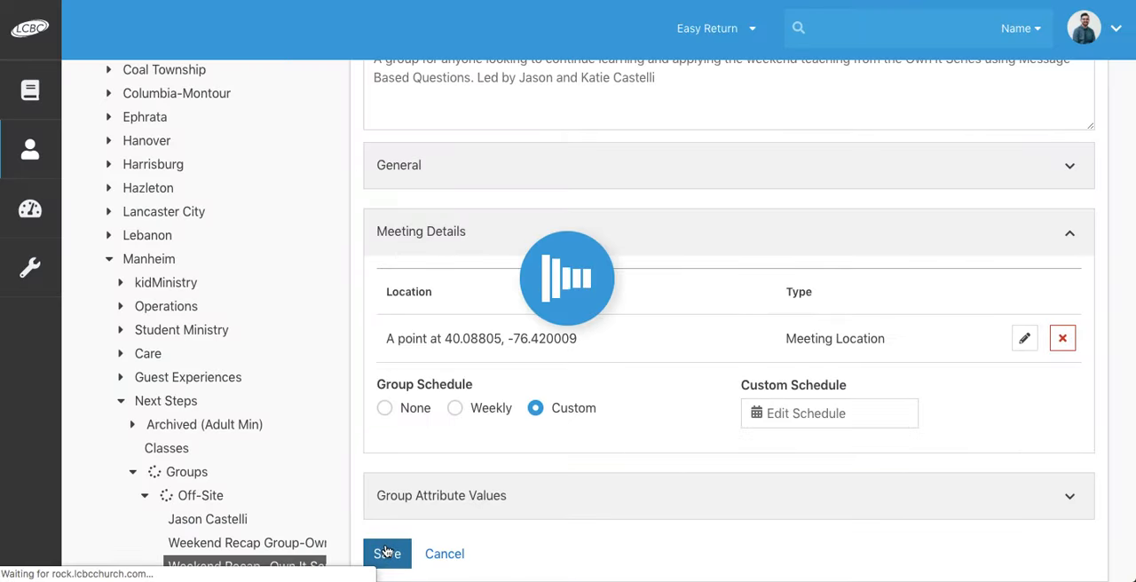
pyautogui.scroll(-1, 499, 414)
pyautogui.scroll(-2, 498, 414)
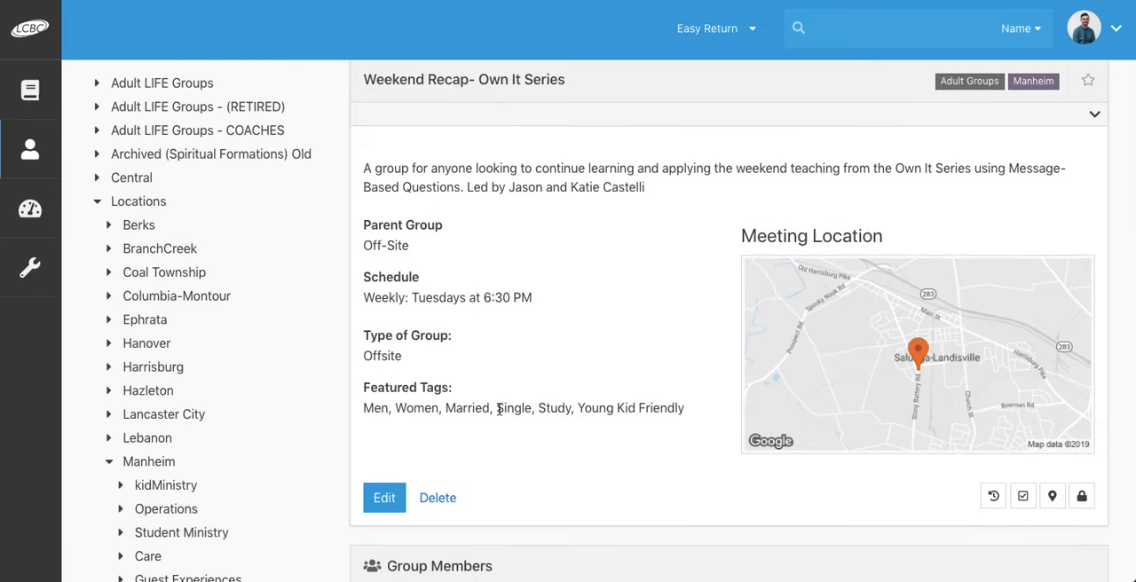
pyautogui.scroll(-3, 524, 327)
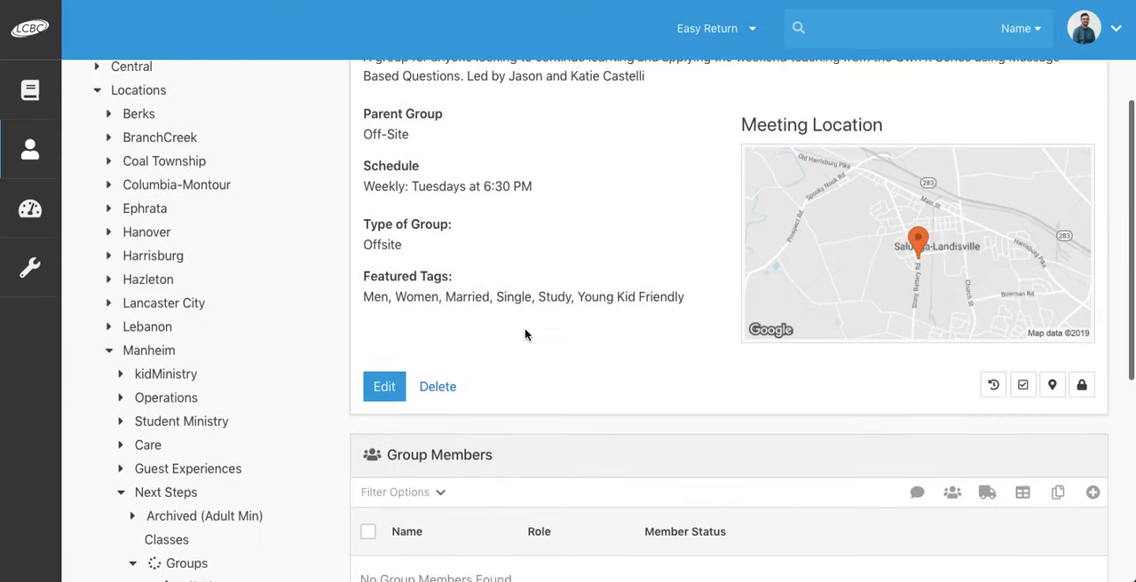
pyautogui.scroll(2, 524, 331)
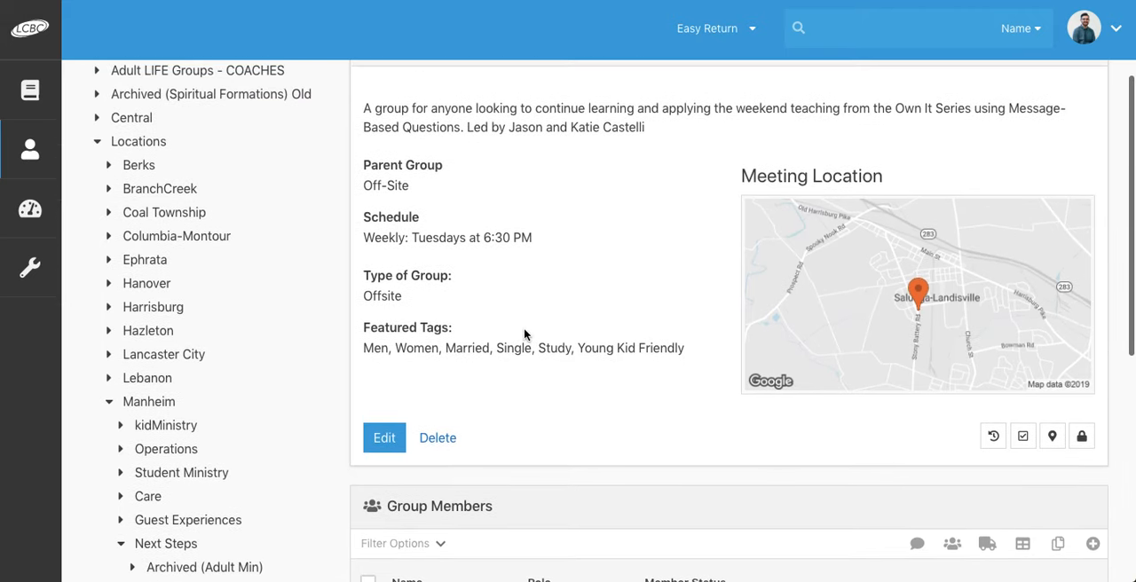
pyautogui.scroll(1, 524, 332)
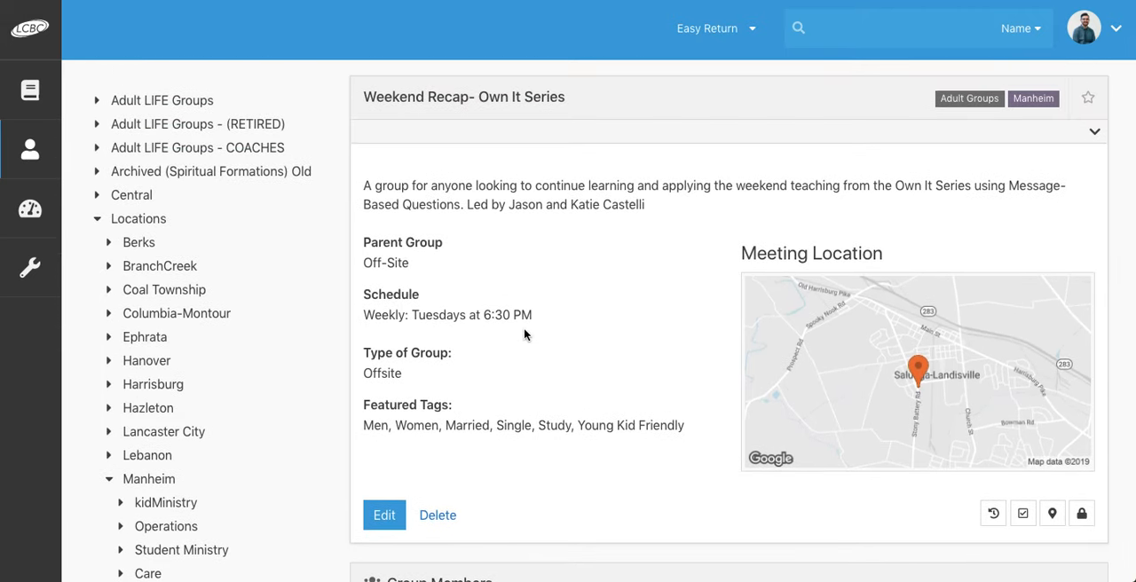